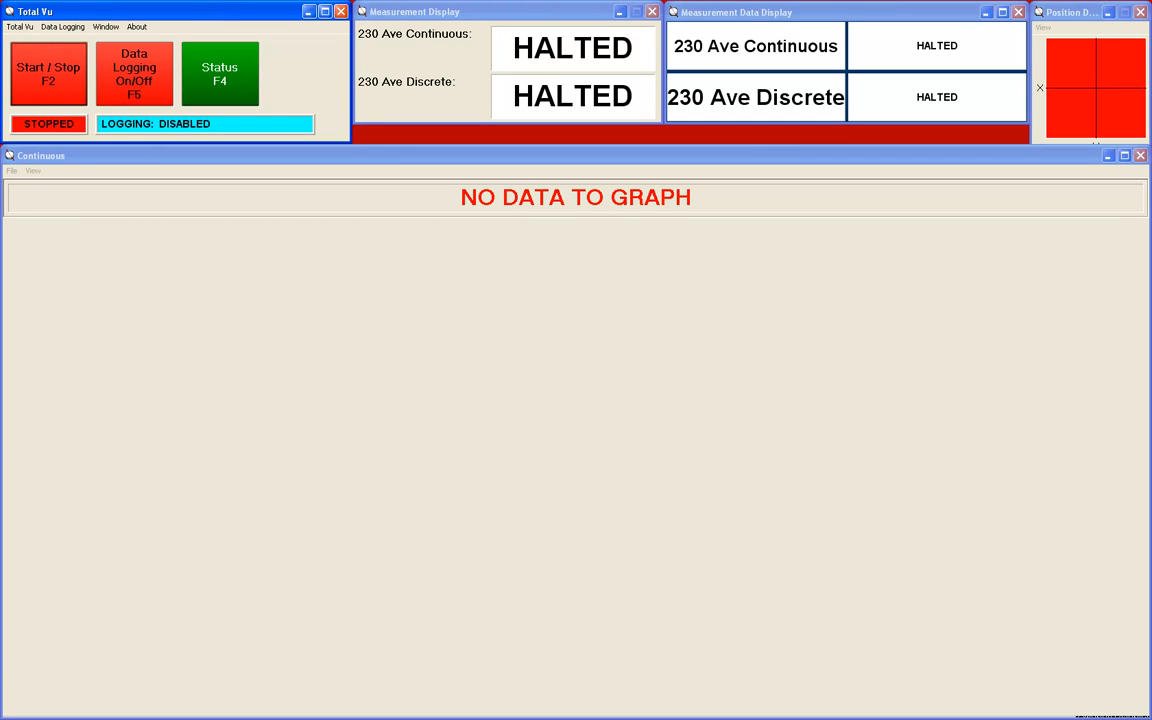
- Open the recipe settings in the full configuration and start adding a new recipe/template
left_click(21, 27)
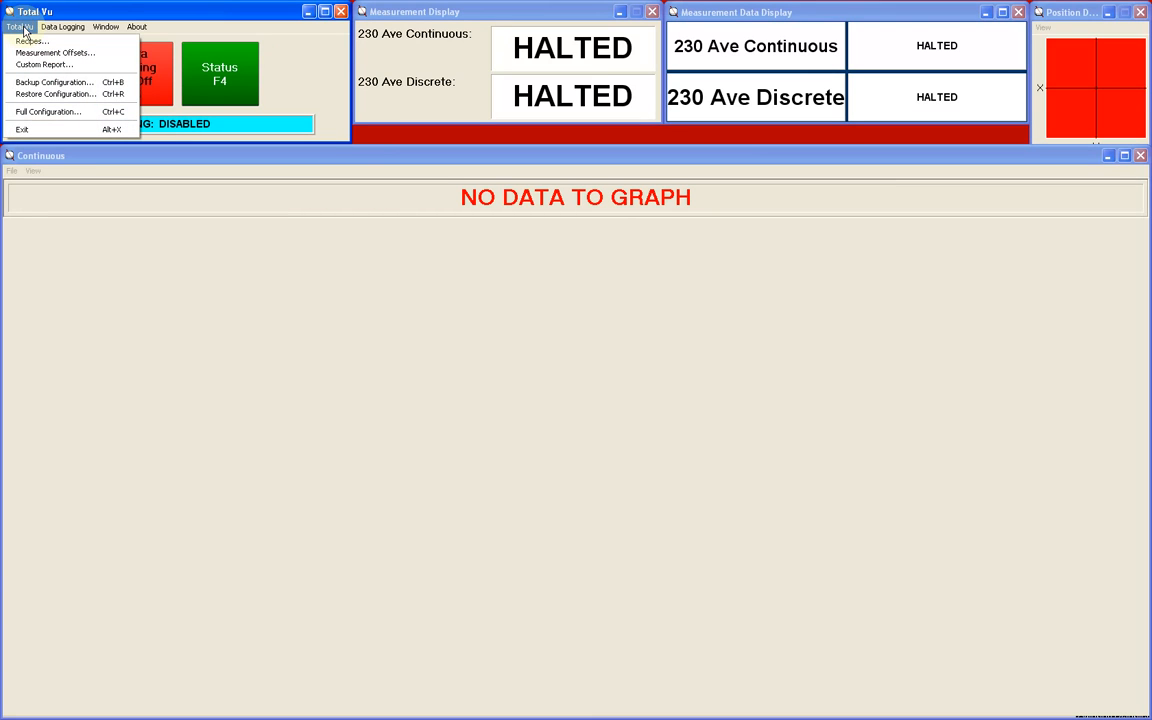
left_click(48, 112)
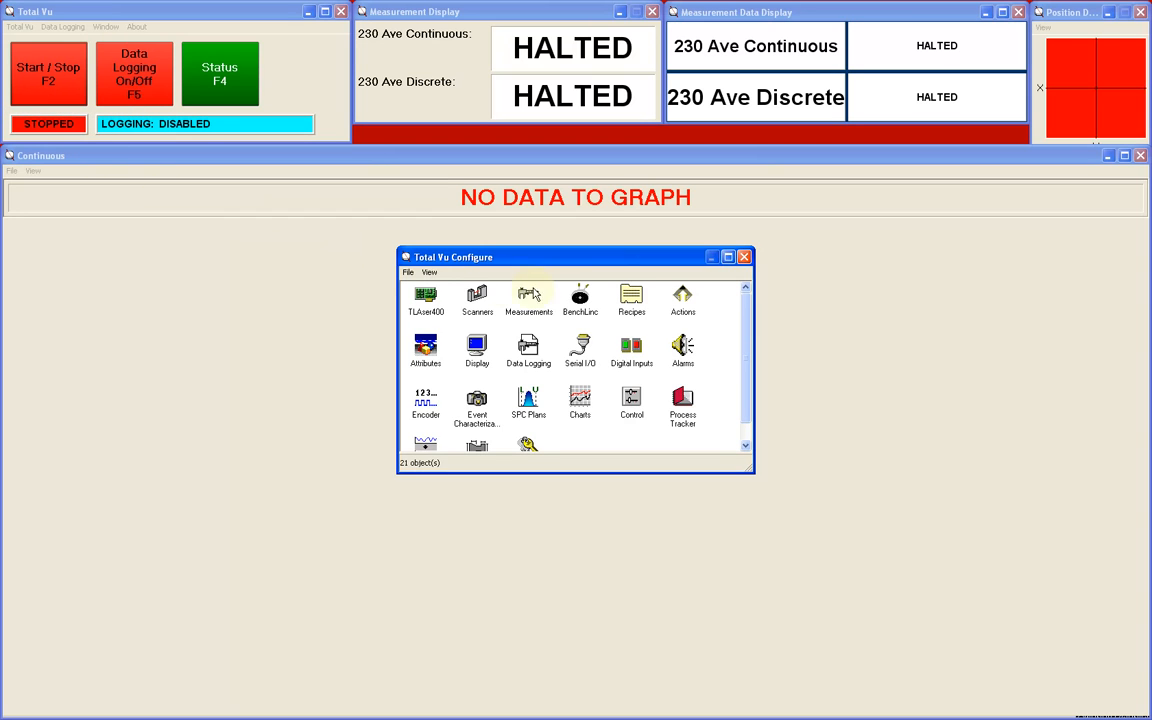
double_click(633, 298)
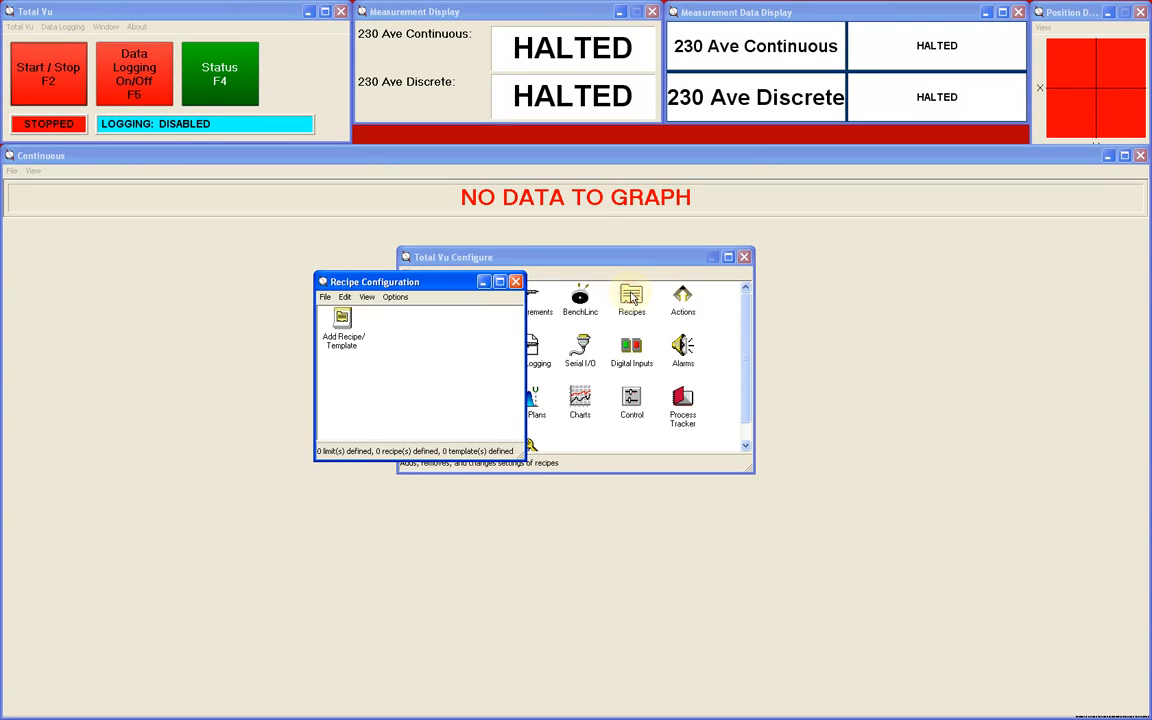
double_click(344, 322)
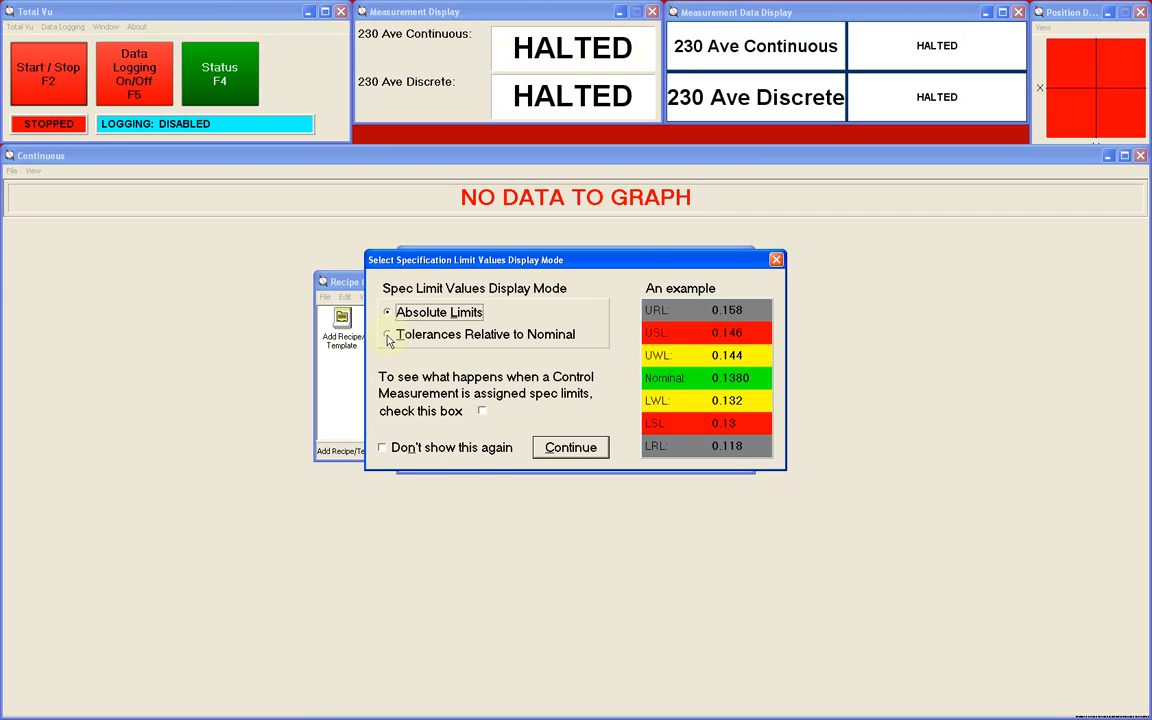
- Preview the Tolerances Relative to Nominal, Control Measurement and Don't show this again options, and restore each to its original setting
left_click(388, 336)
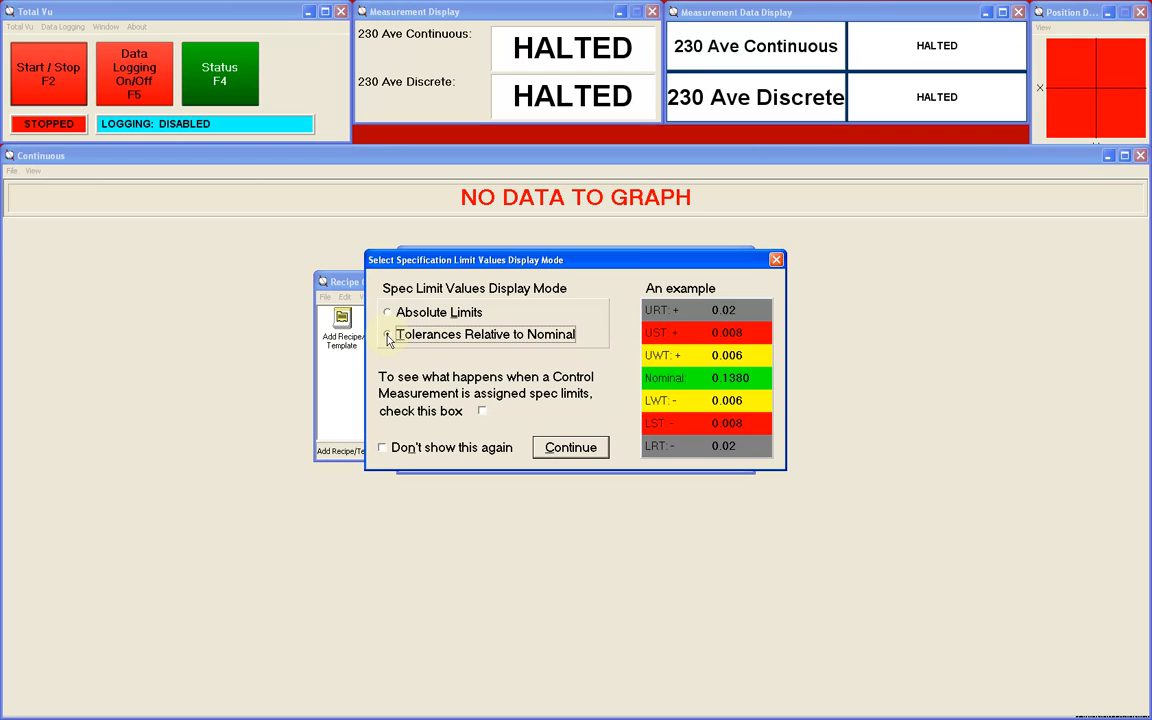
left_click(388, 312)
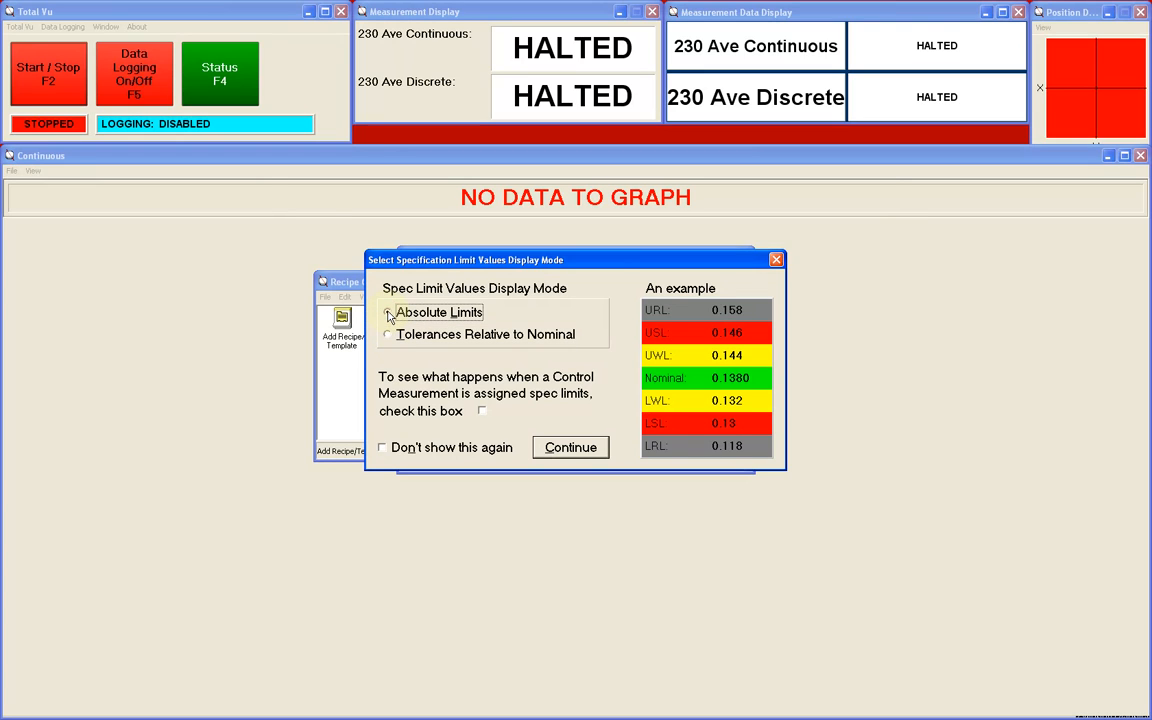
left_click(482, 412)
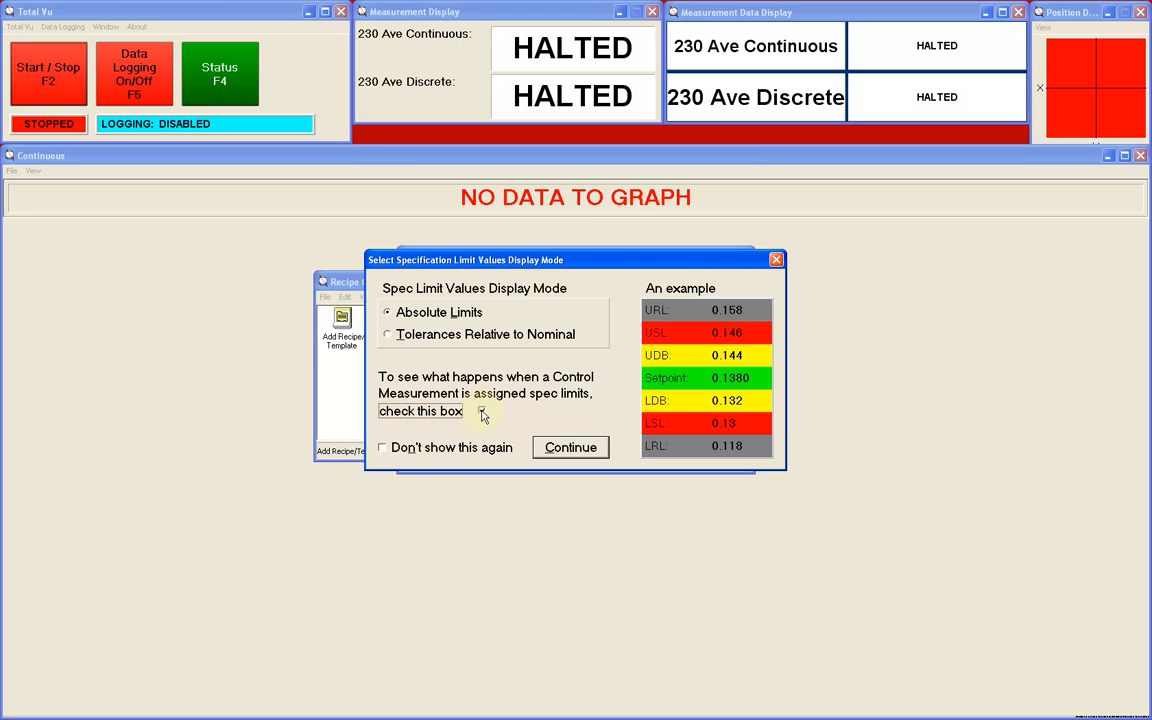
left_click(482, 412)
left_click(382, 449)
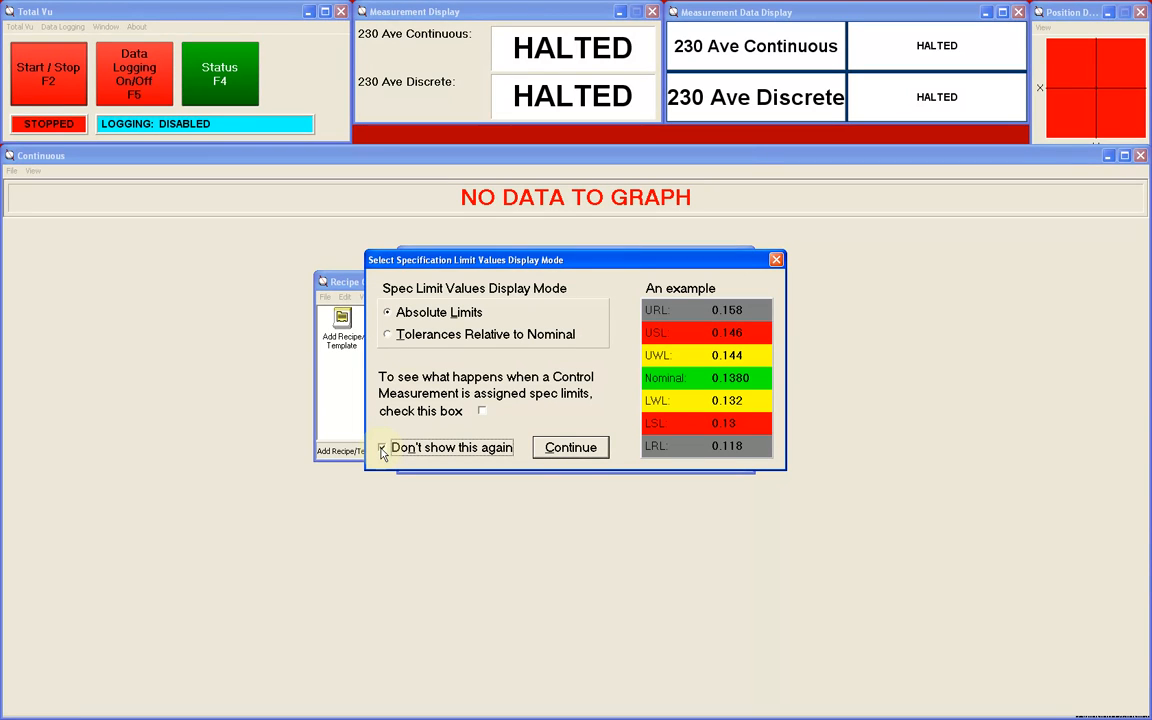
left_click(382, 449)
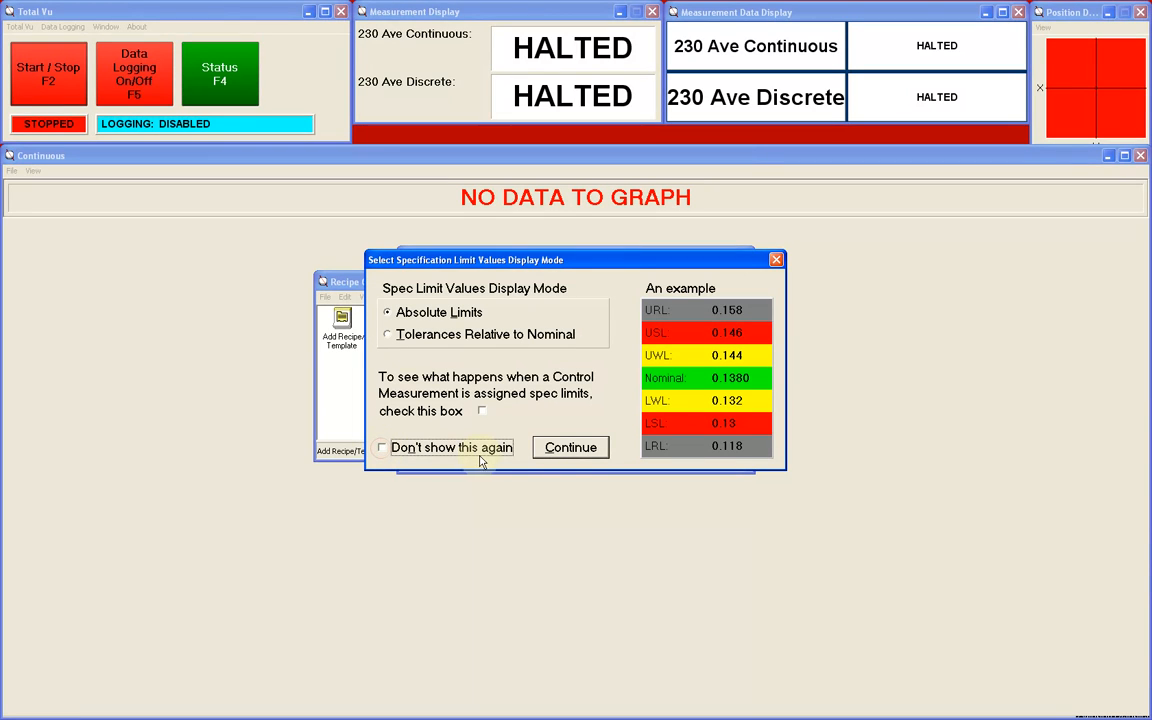
- Accept Absolute Limits as the display mode and define the new entry as a recipe based on no template
left_click(570, 448)
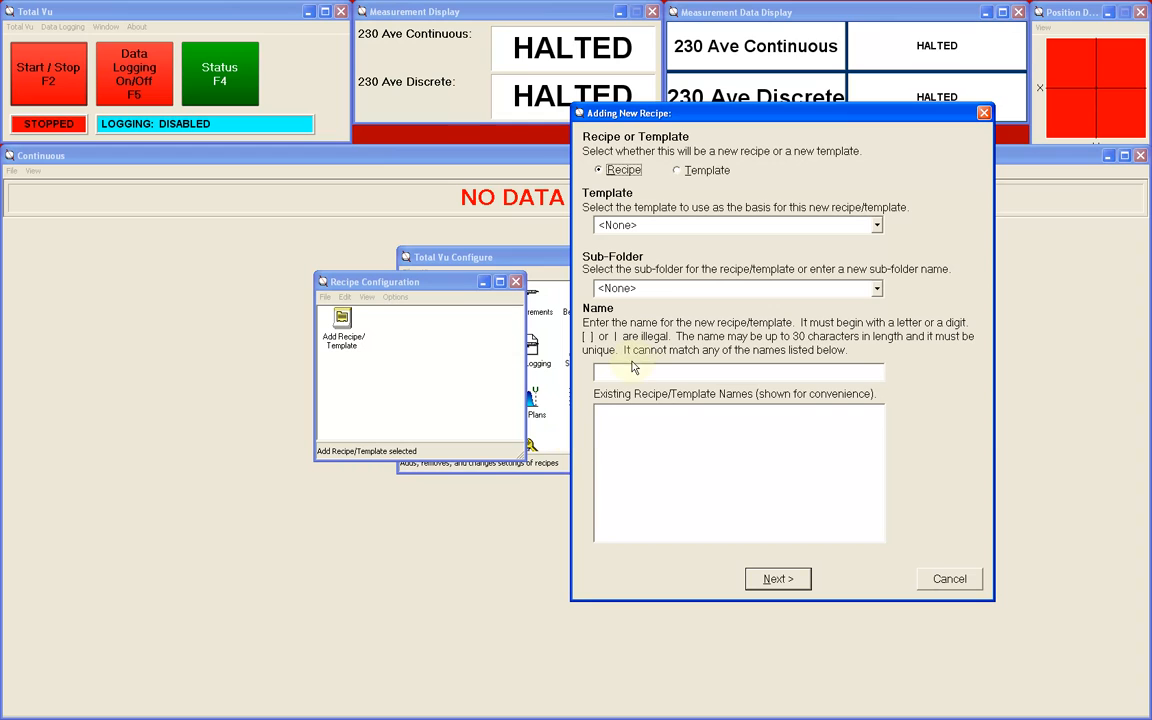
left_click(677, 172)
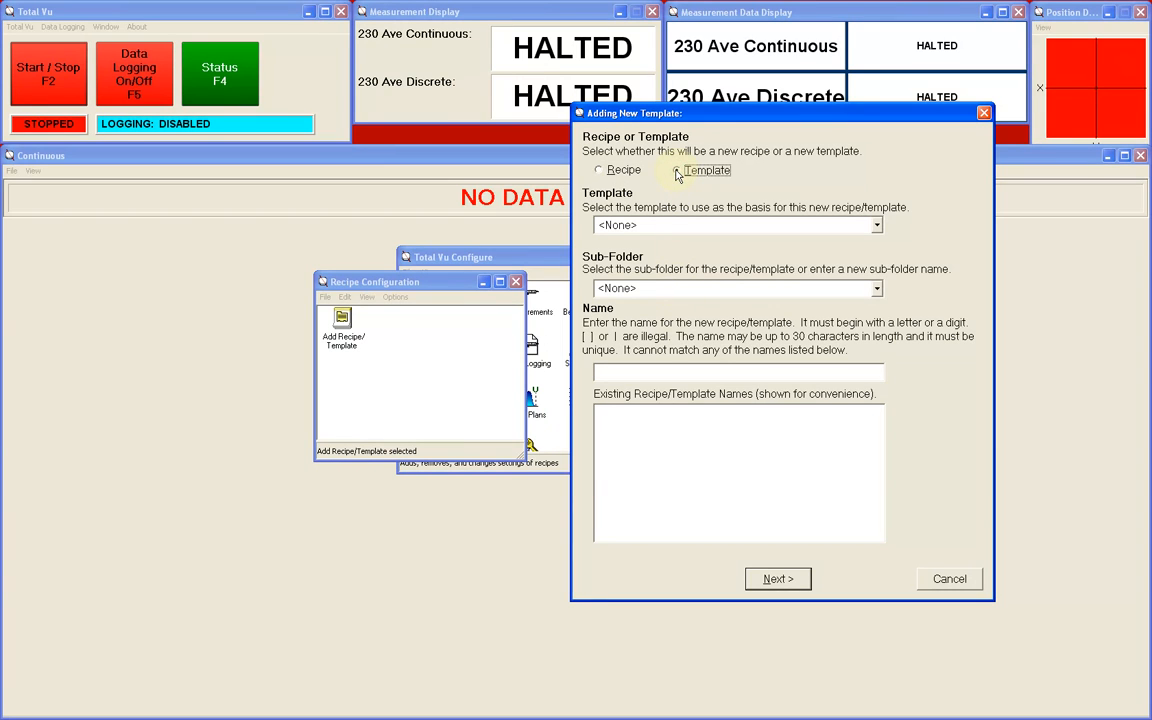
left_click(601, 172)
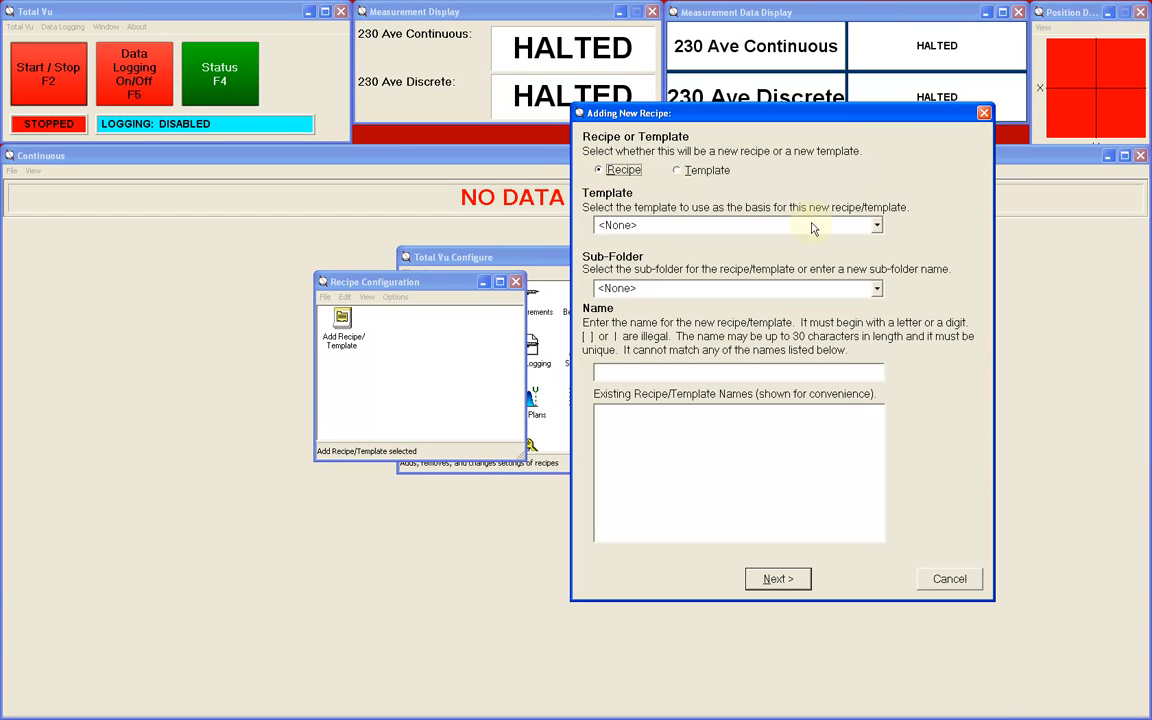
left_click(878, 229)
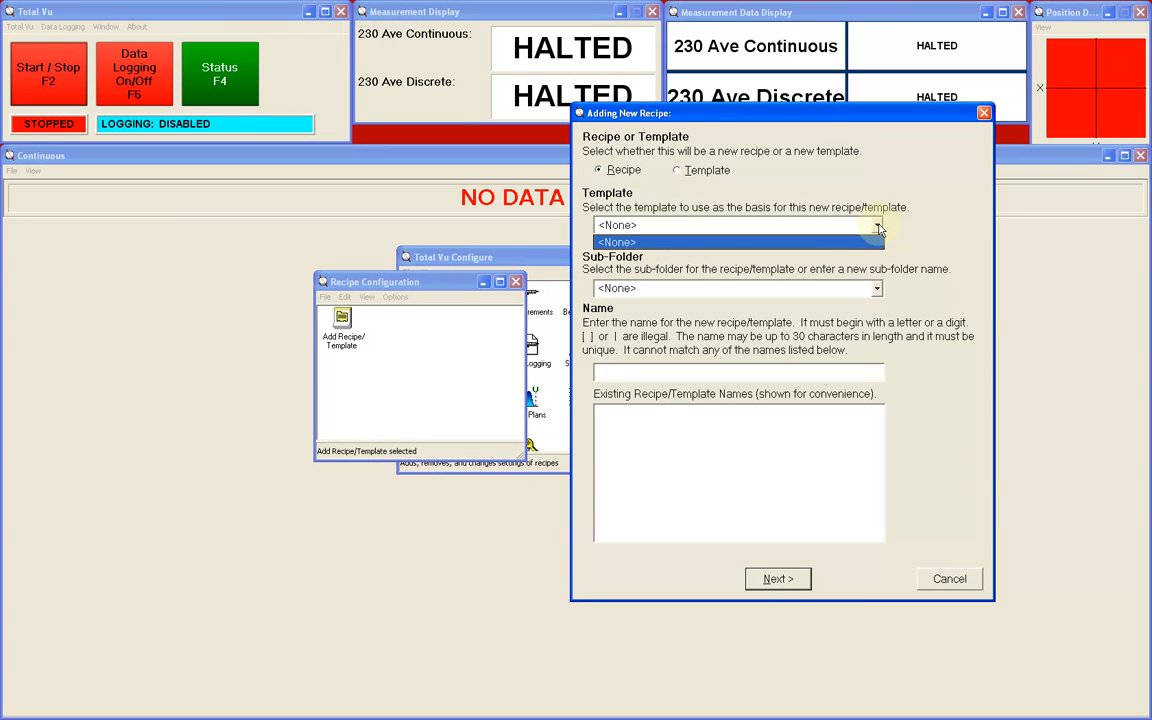
left_click(879, 228)
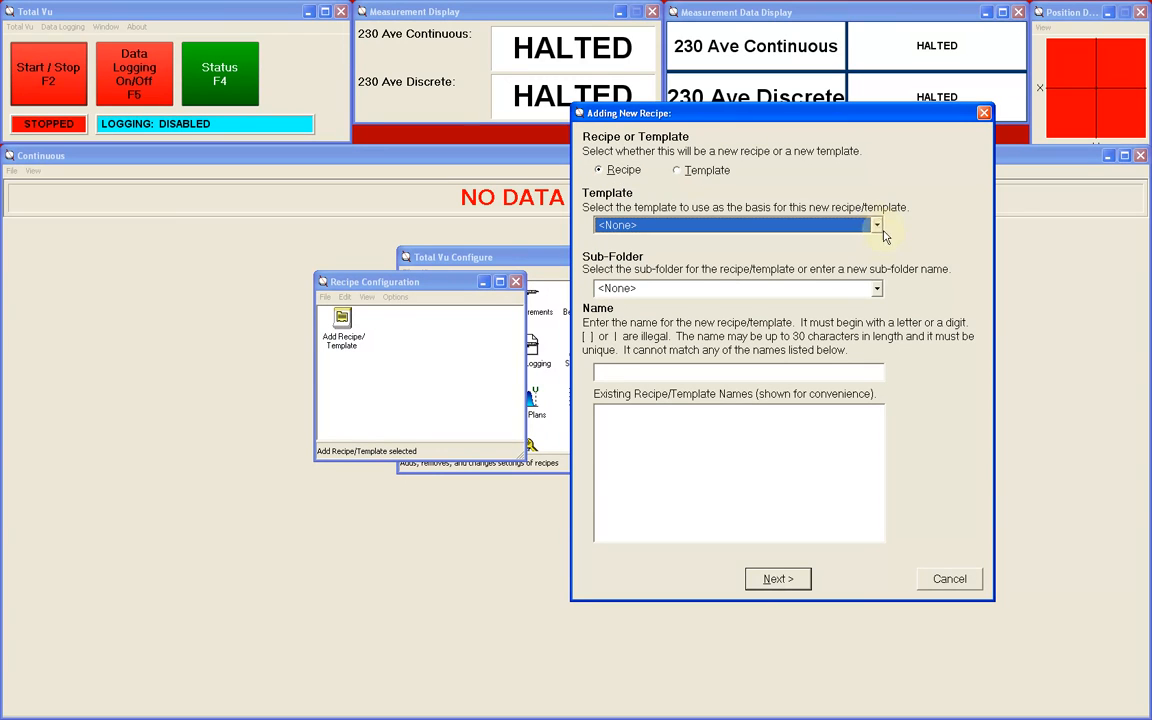
- Assign the recipe to a new sub-folder called "sub-folder", name it "recipe demo" and proceed to its settings tree
left_click(877, 291)
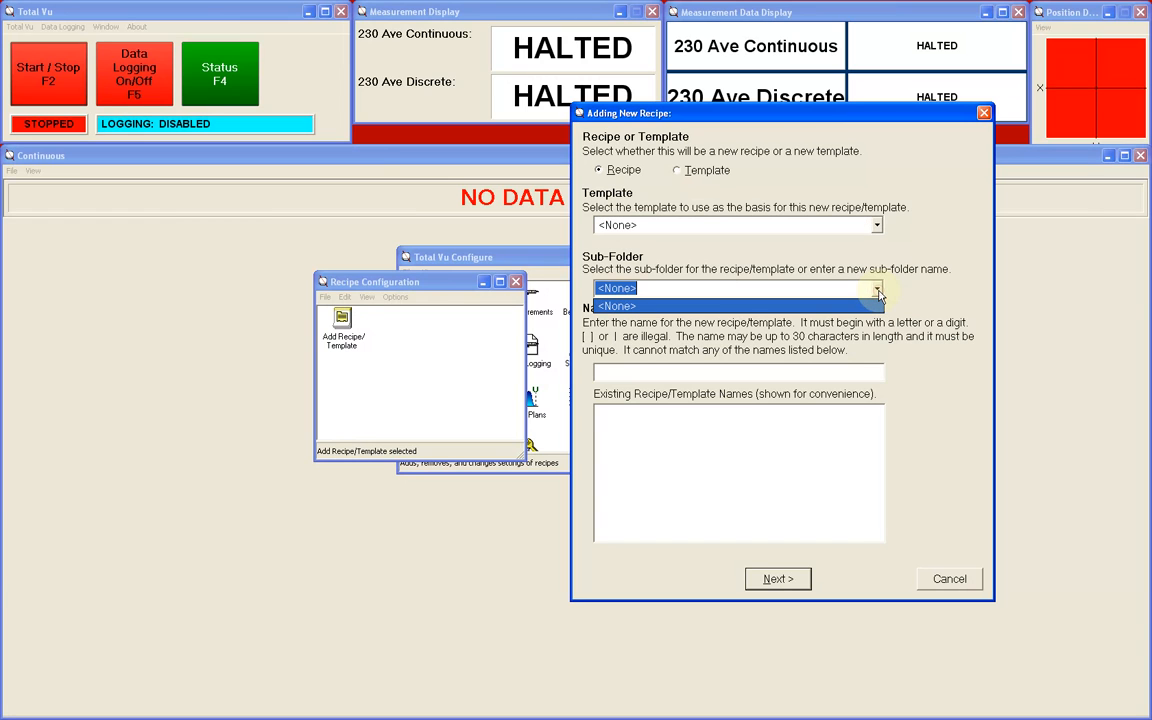
left_click(877, 292)
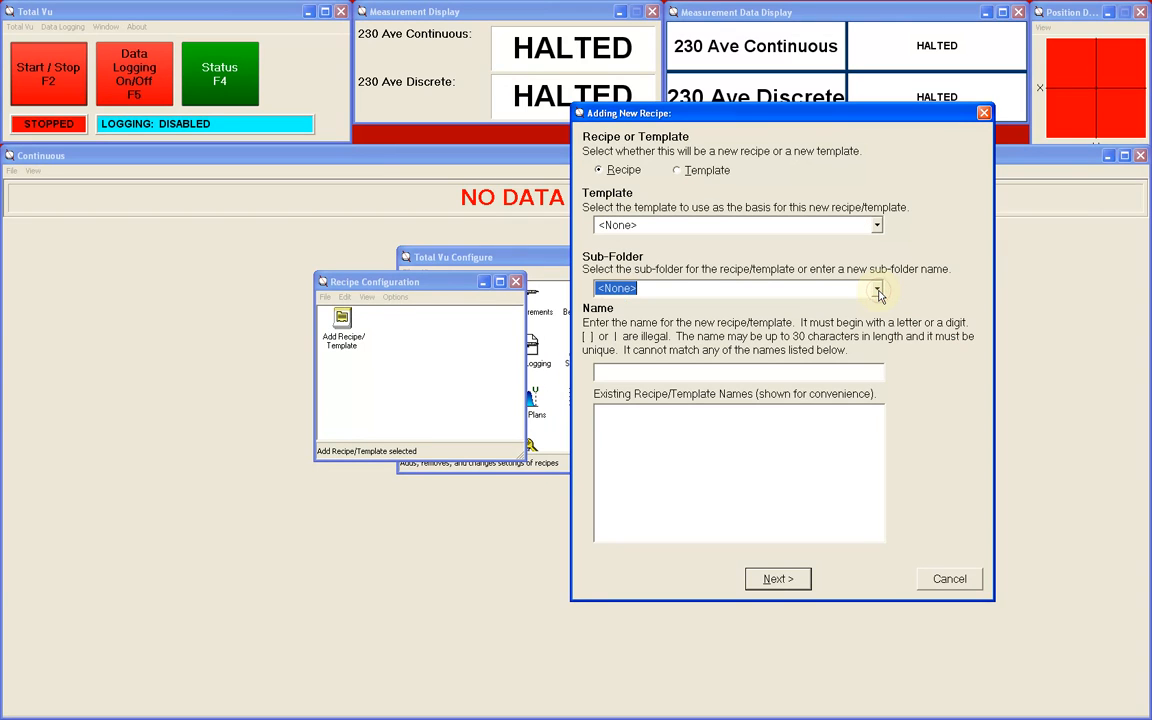
type("sub-folder")
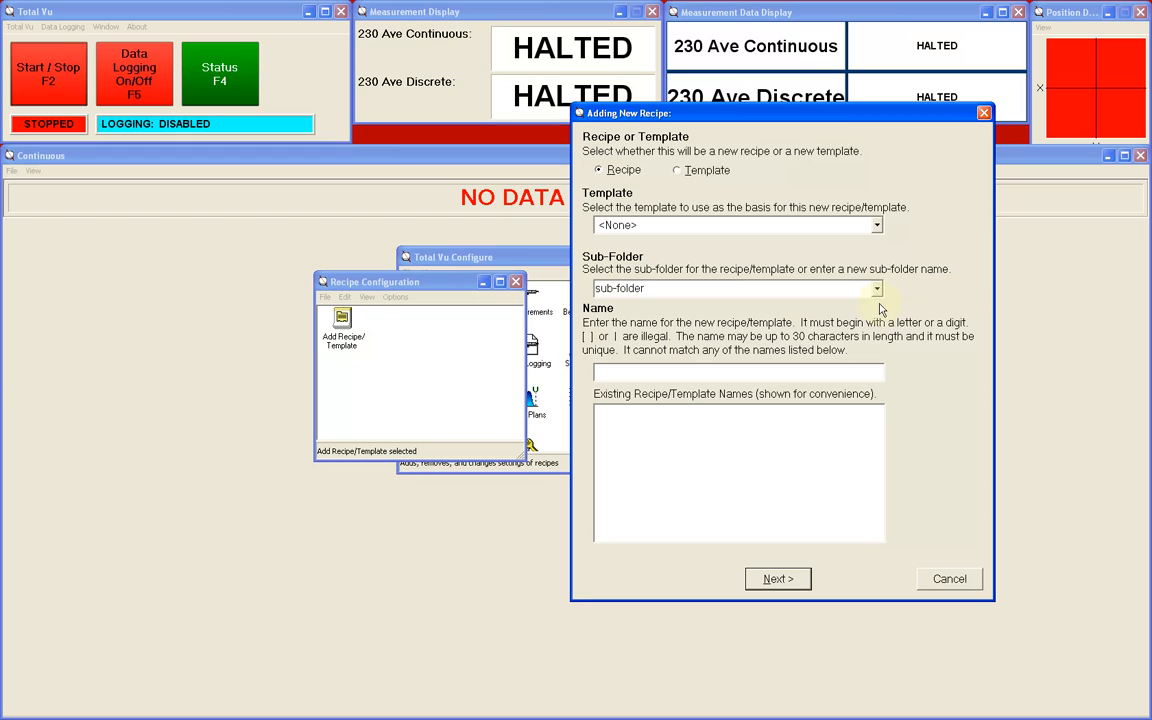
left_click(865, 372)
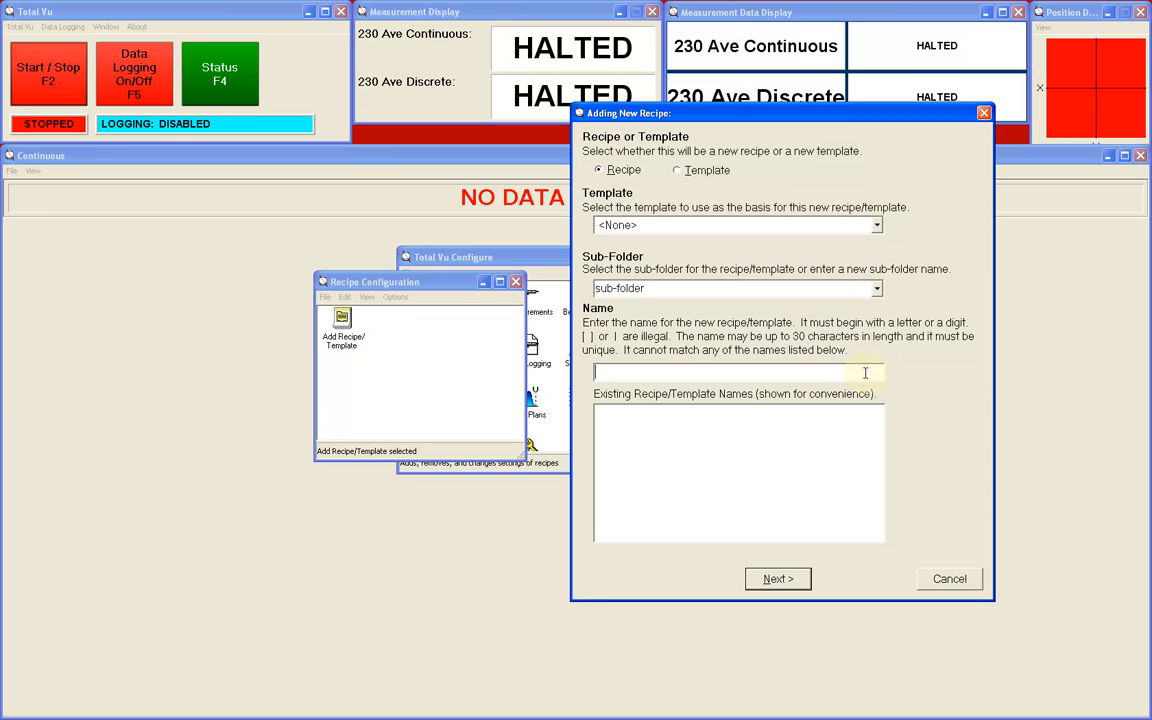
type("recipe demo")
left_click(715, 458)
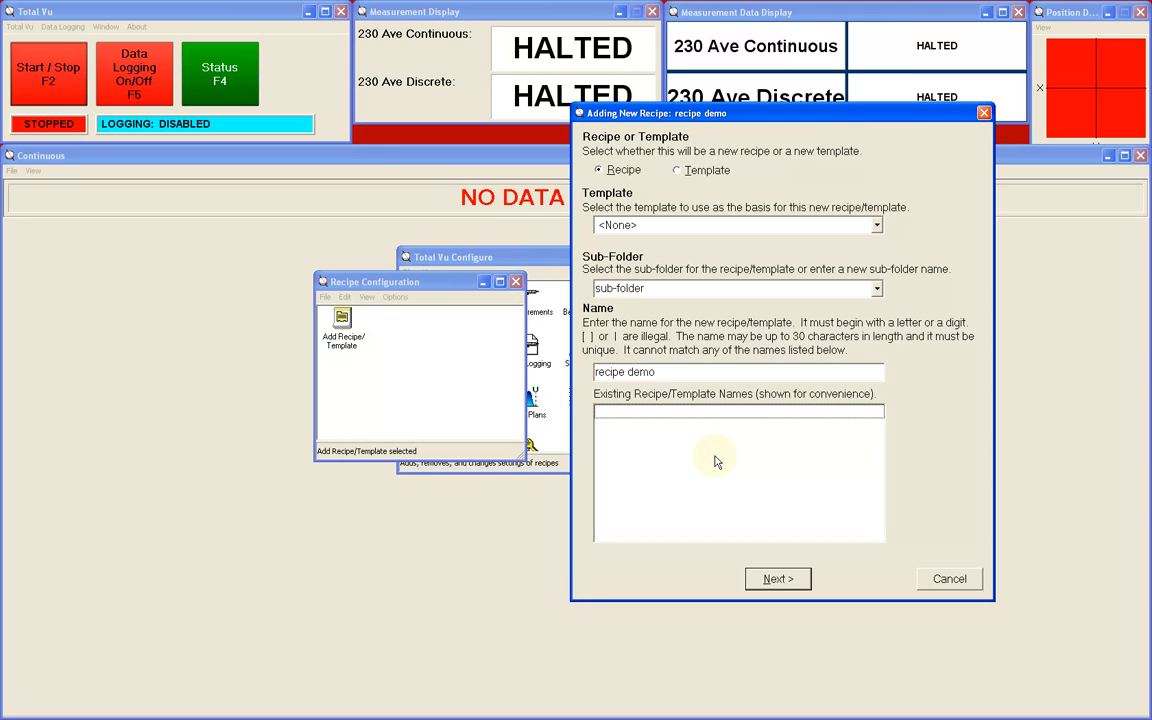
left_click(776, 580)
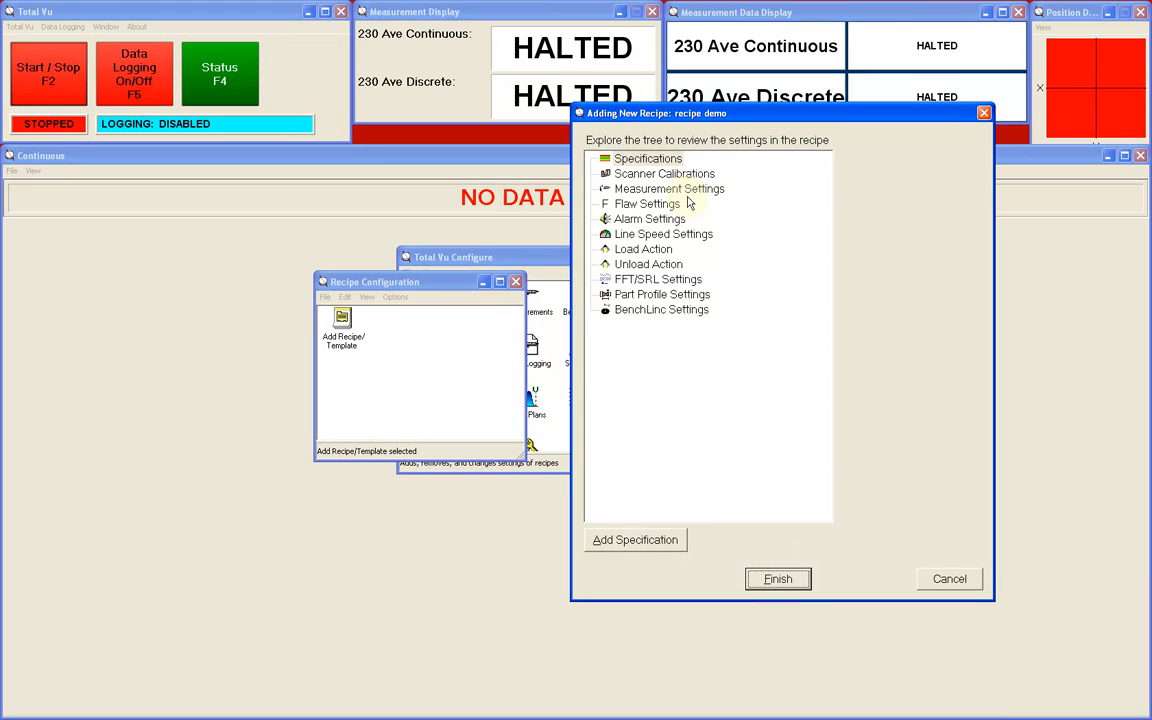
- Add a specification to the recipe with the description "spec 1"
left_click(655, 163)
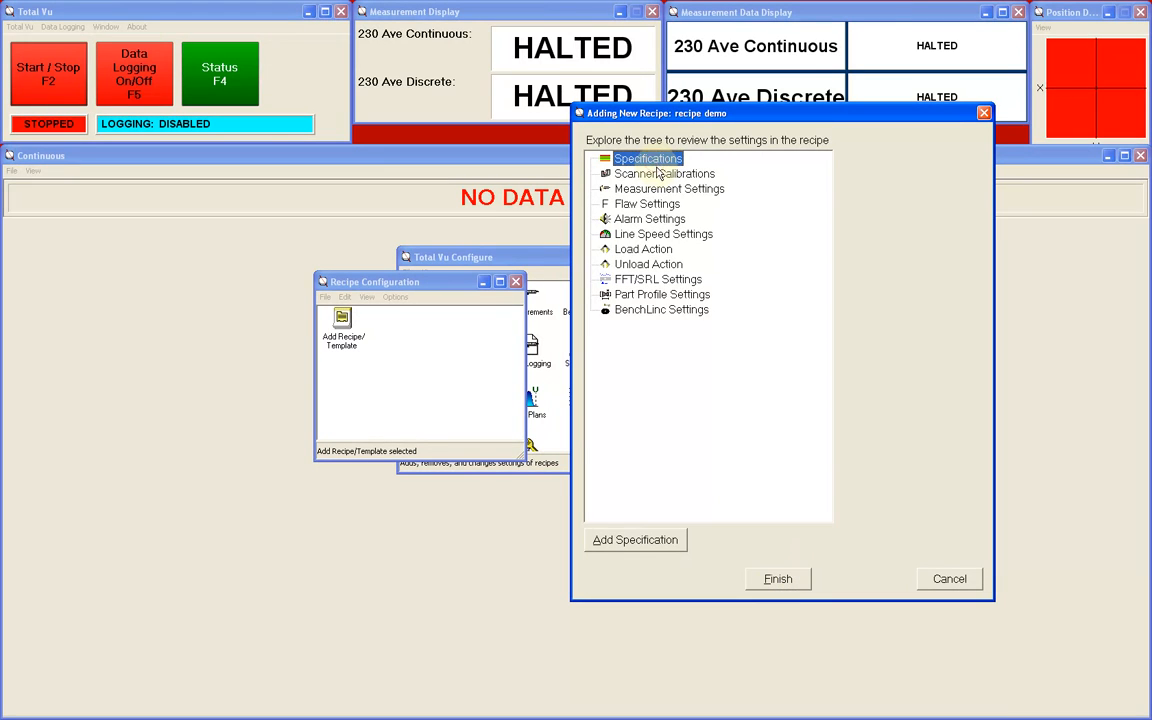
left_click(656, 542)
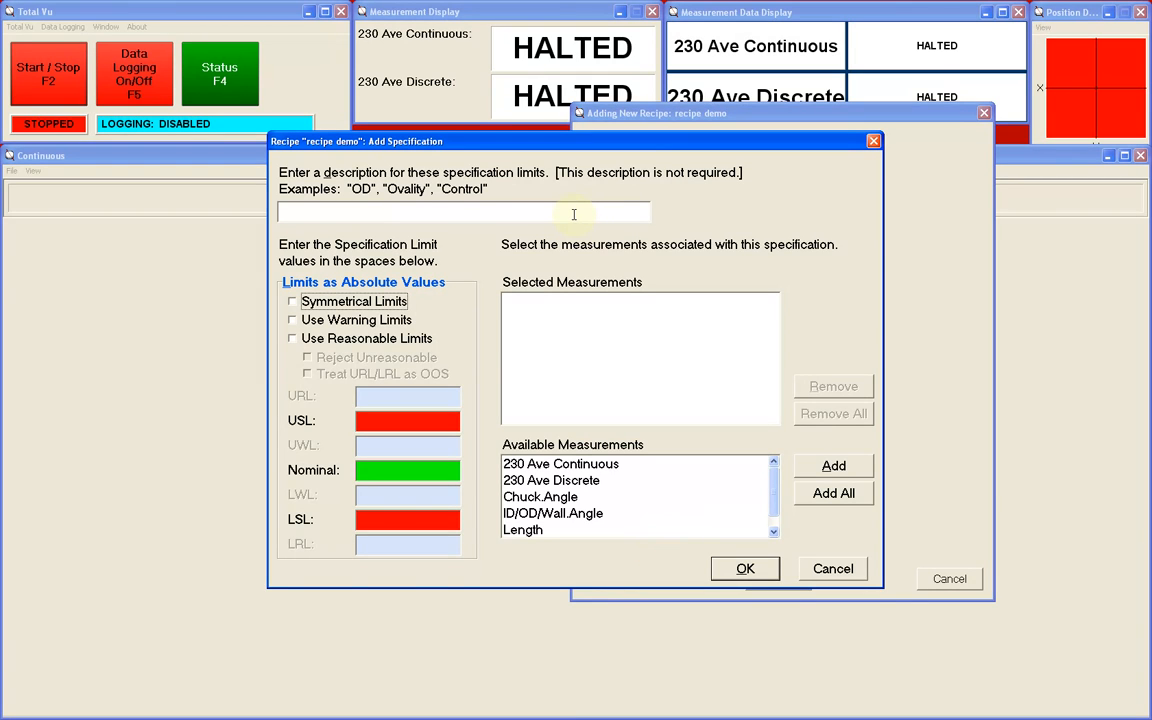
left_click(574, 214)
type("s")
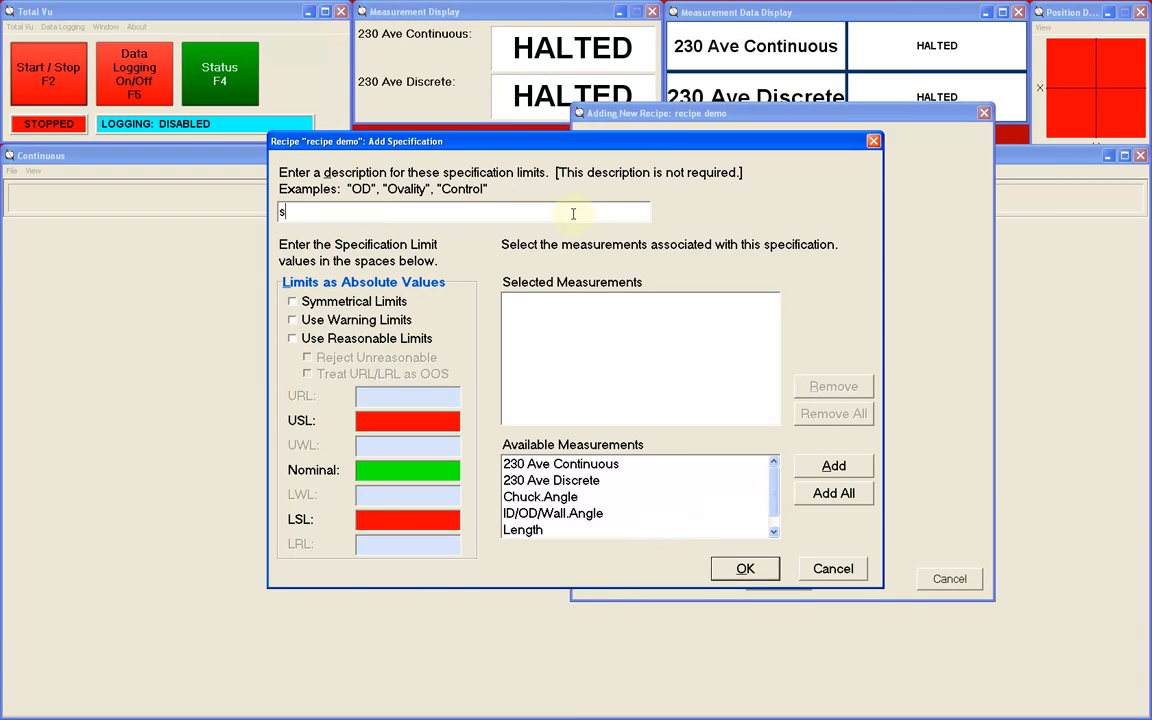
type("pec 1")
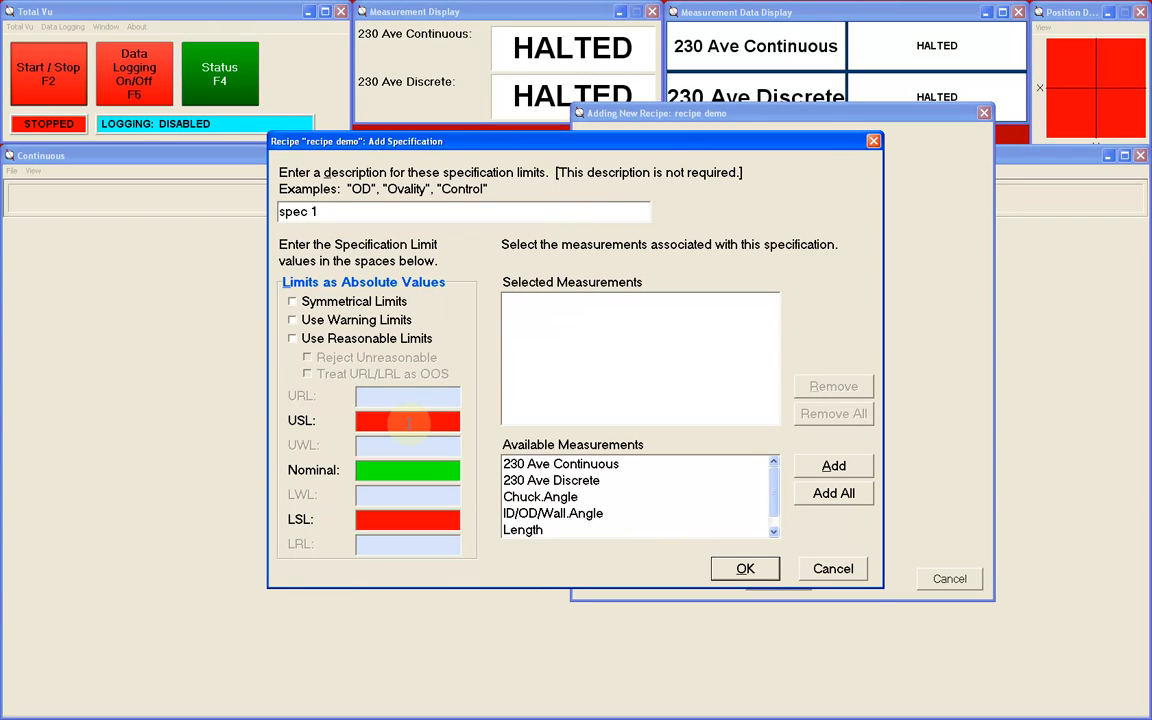
- Set the USL to 0.101, Nominal to 0.1 and LSL to 0.099, and enable reasonable and warning limits for the specification
left_click(408, 422)
type("0.10")
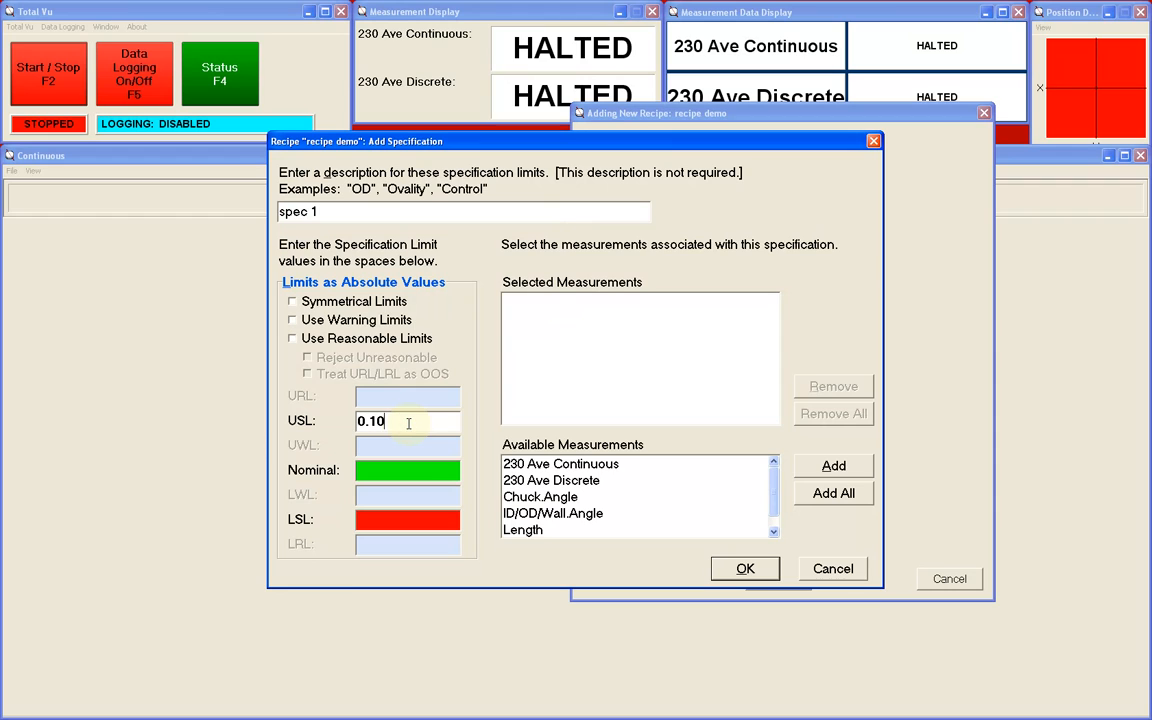
type("1")
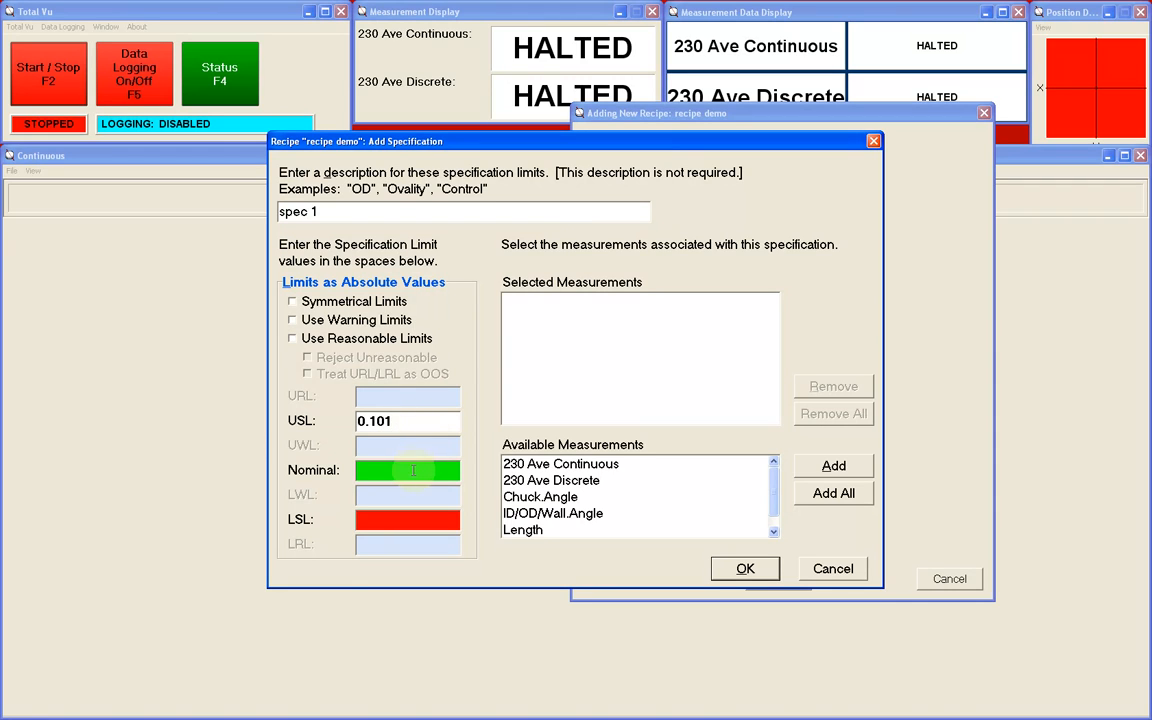
left_click(413, 470)
type("0.1")
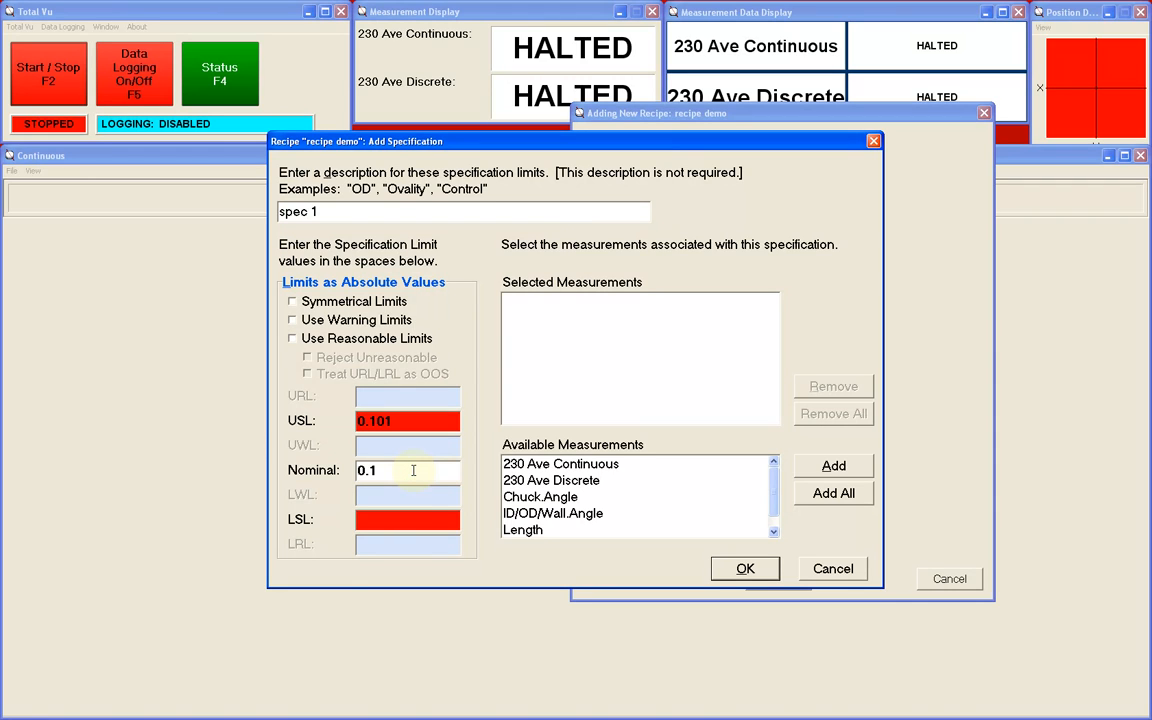
left_click(411, 520)
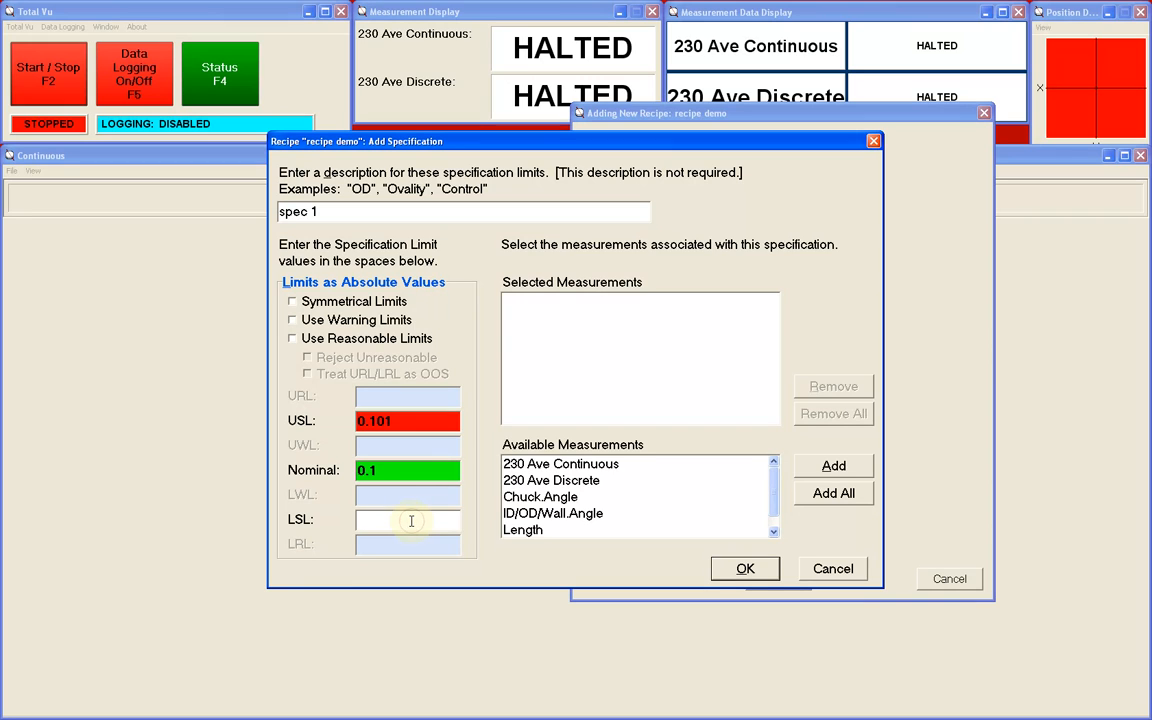
type("0.099")
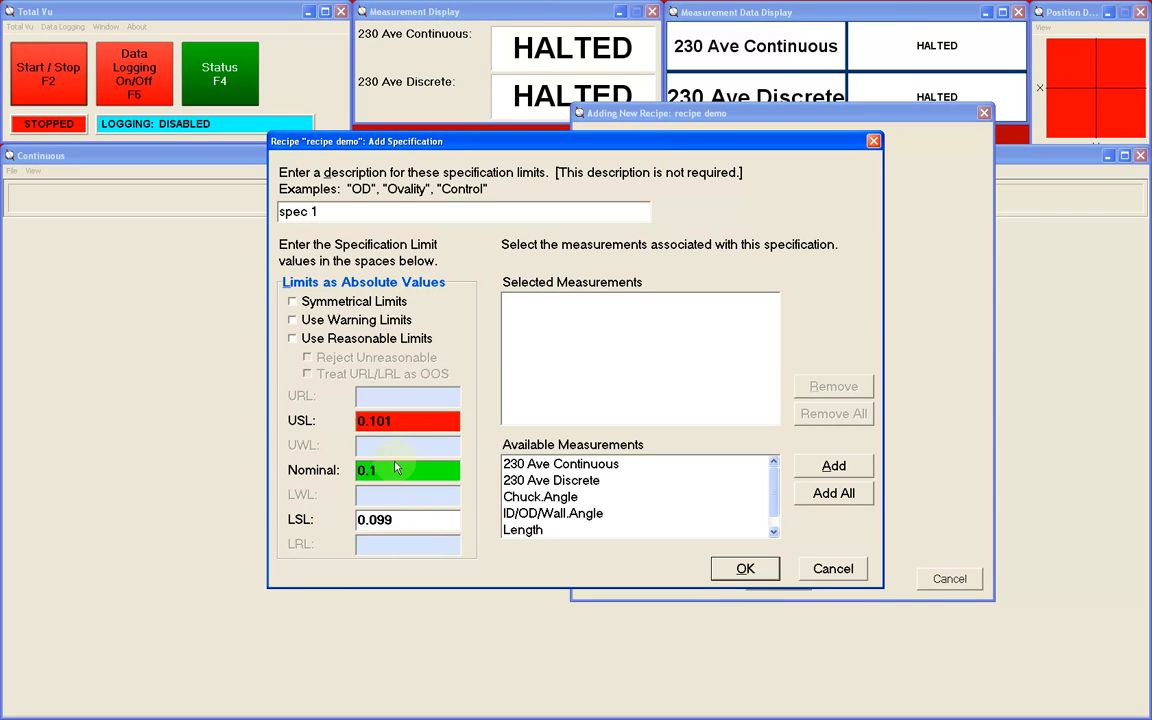
left_click(292, 339)
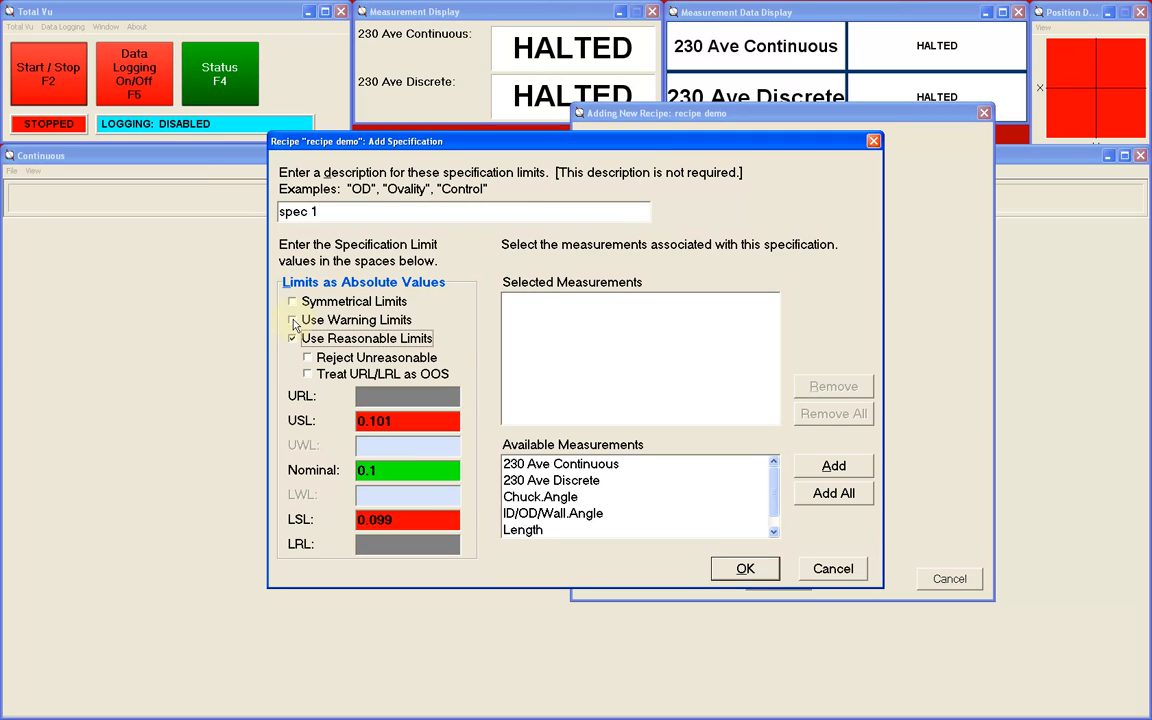
left_click(293, 321)
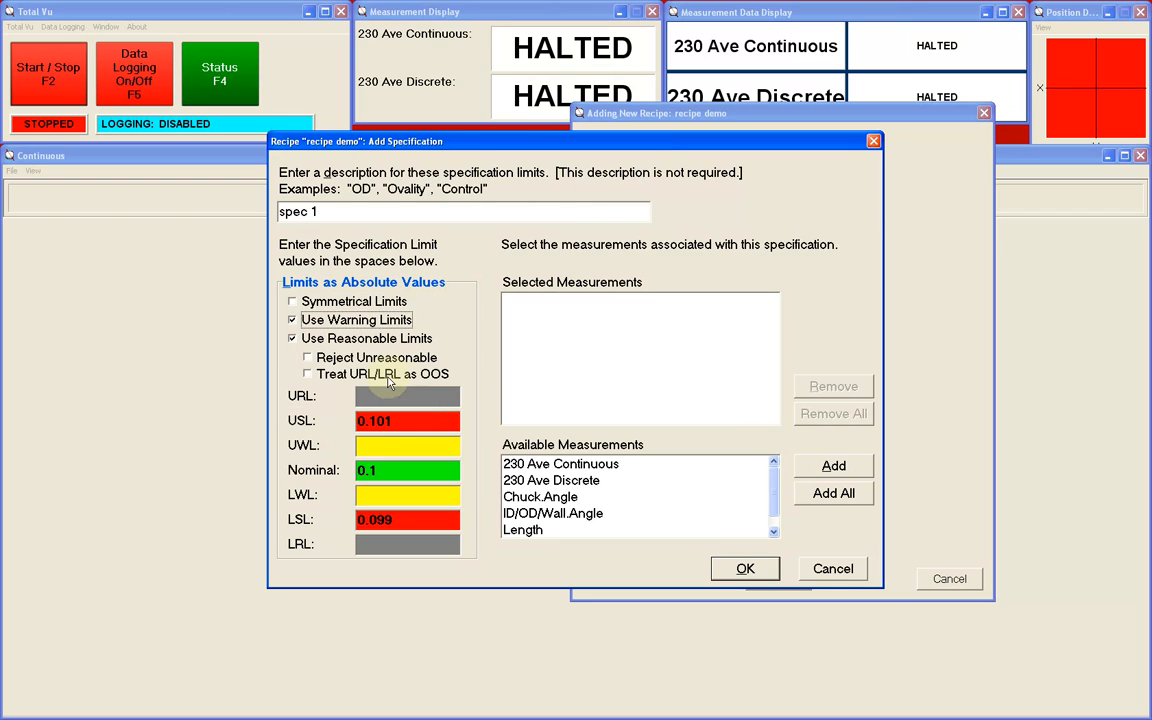
- Try the Reject Unreasonable and Treat URL/LRL as OOS options, and switch both off again
left_click(309, 360)
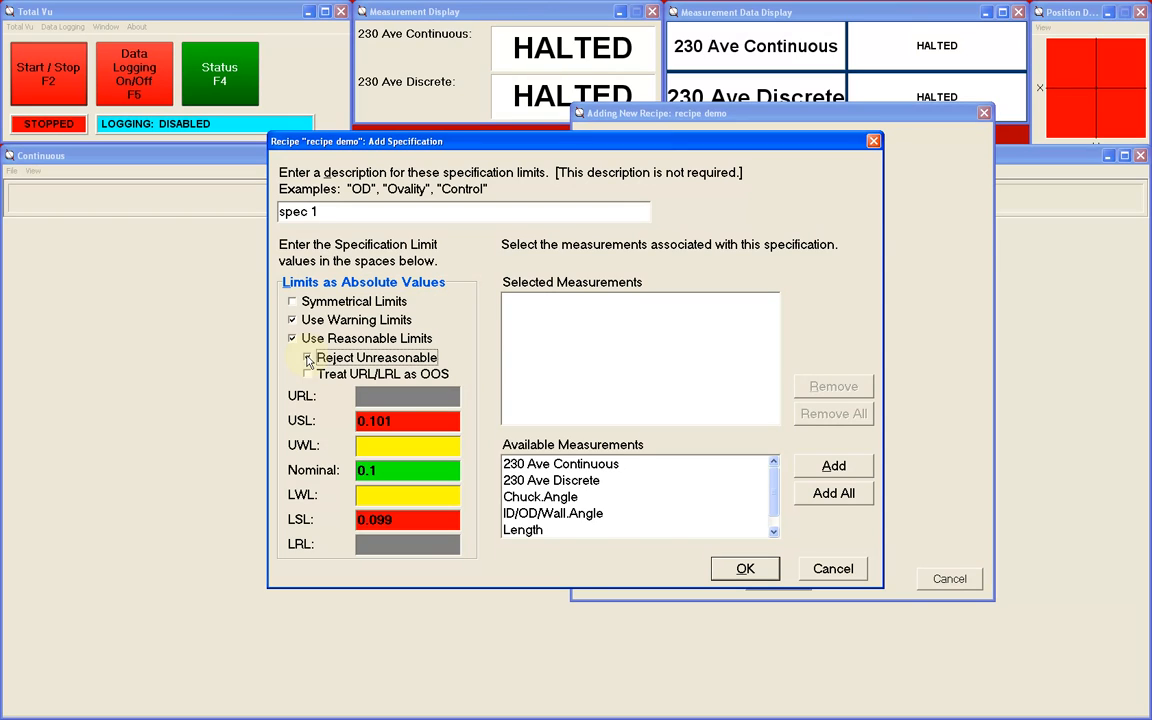
left_click(308, 358)
left_click(310, 378)
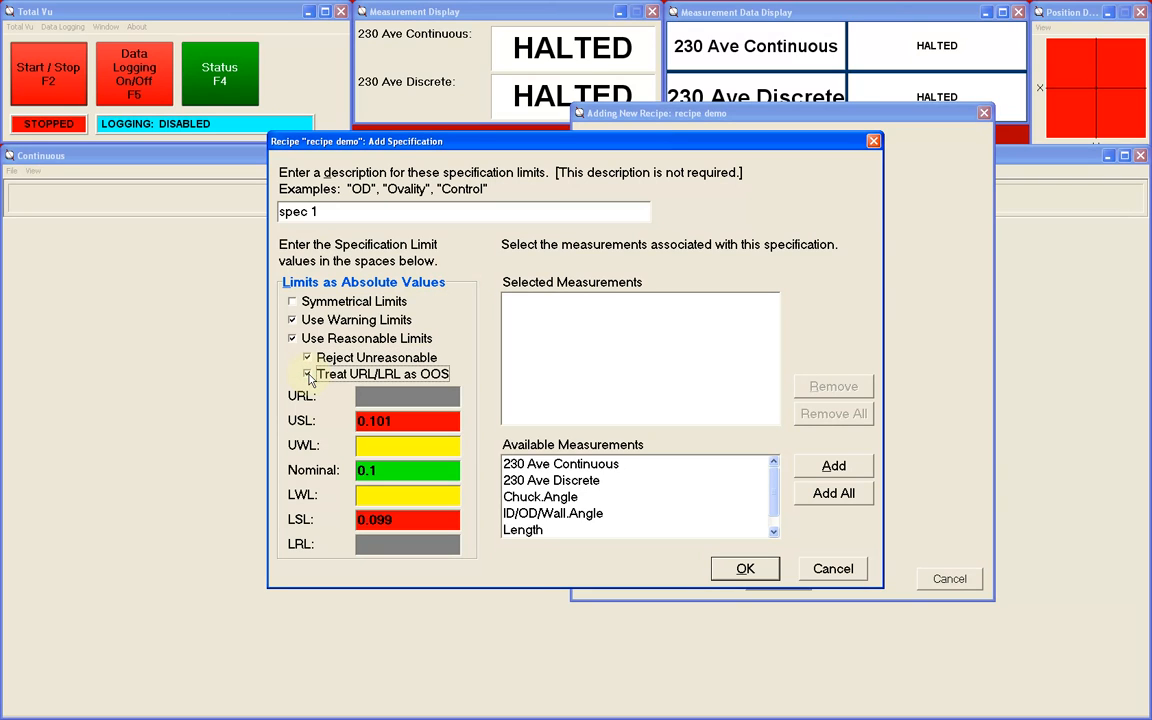
left_click(307, 374)
left_click(307, 357)
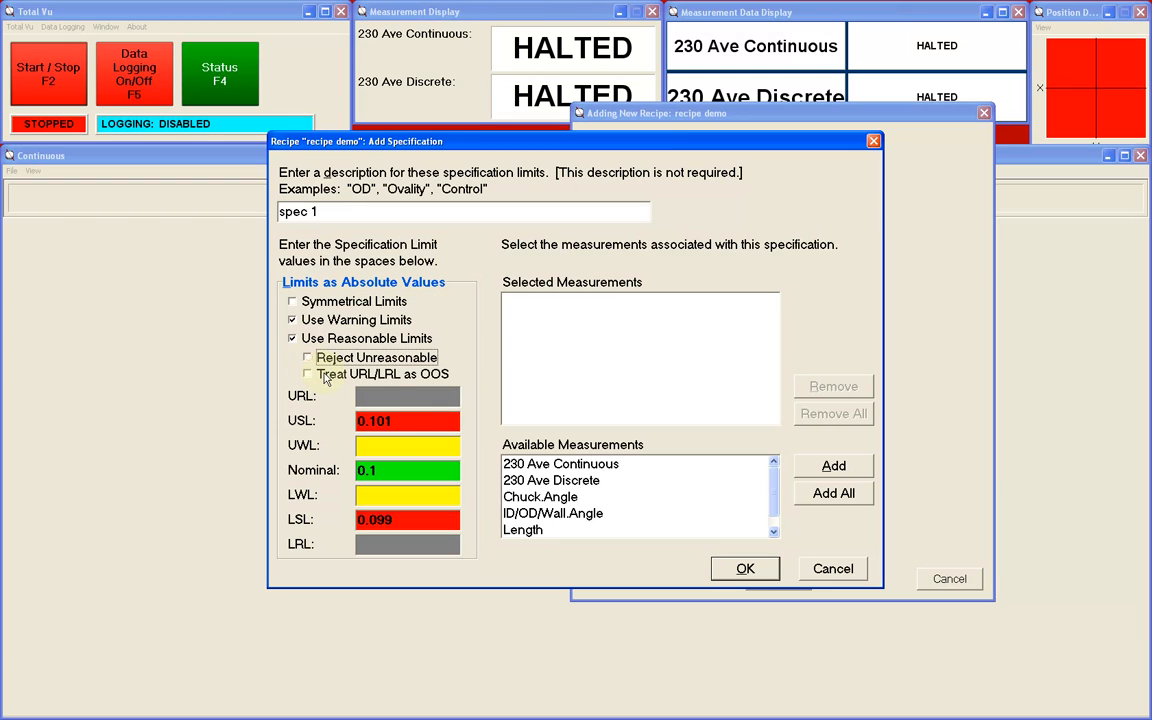
- Set the specification's UWL to 0.1005 and URL to 0.11, and make the limits symmetrical
left_click(397, 445)
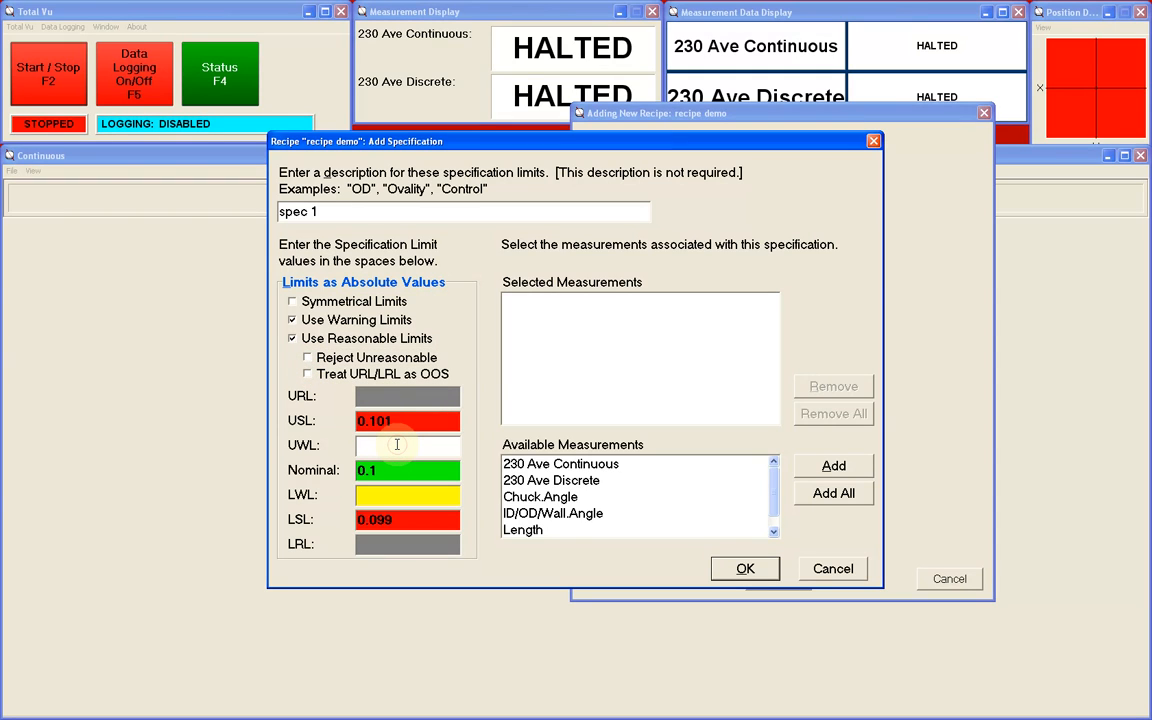
type("0.1005")
left_click(444, 399)
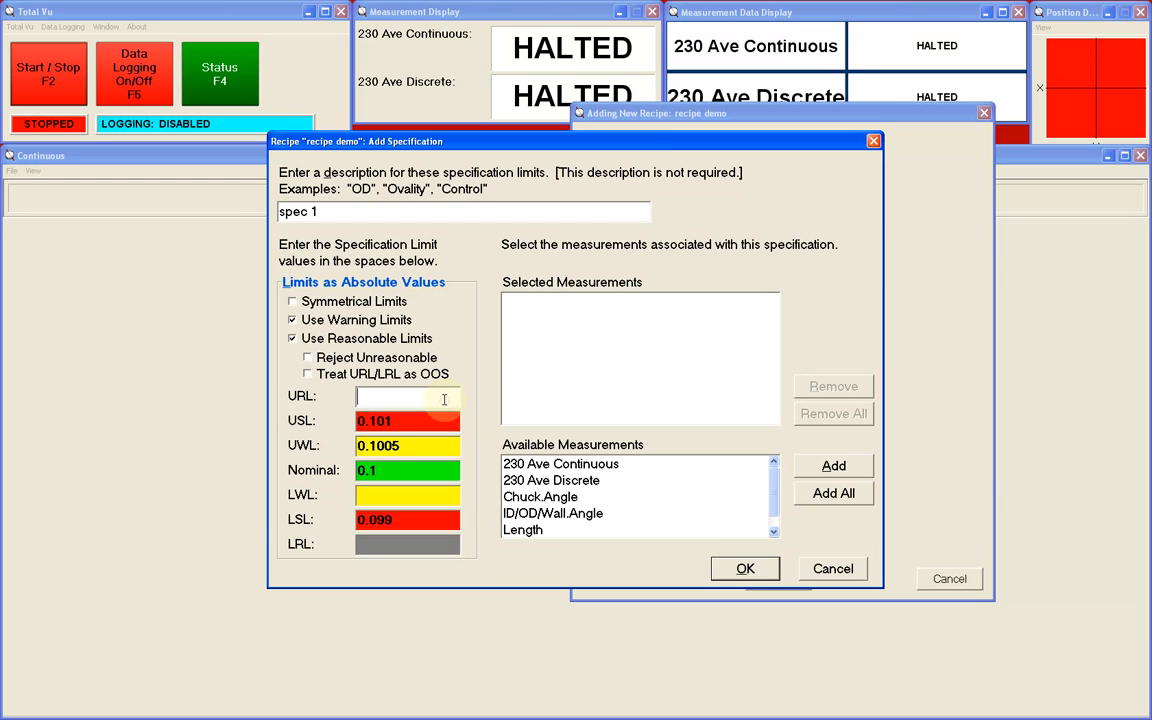
type("0.11")
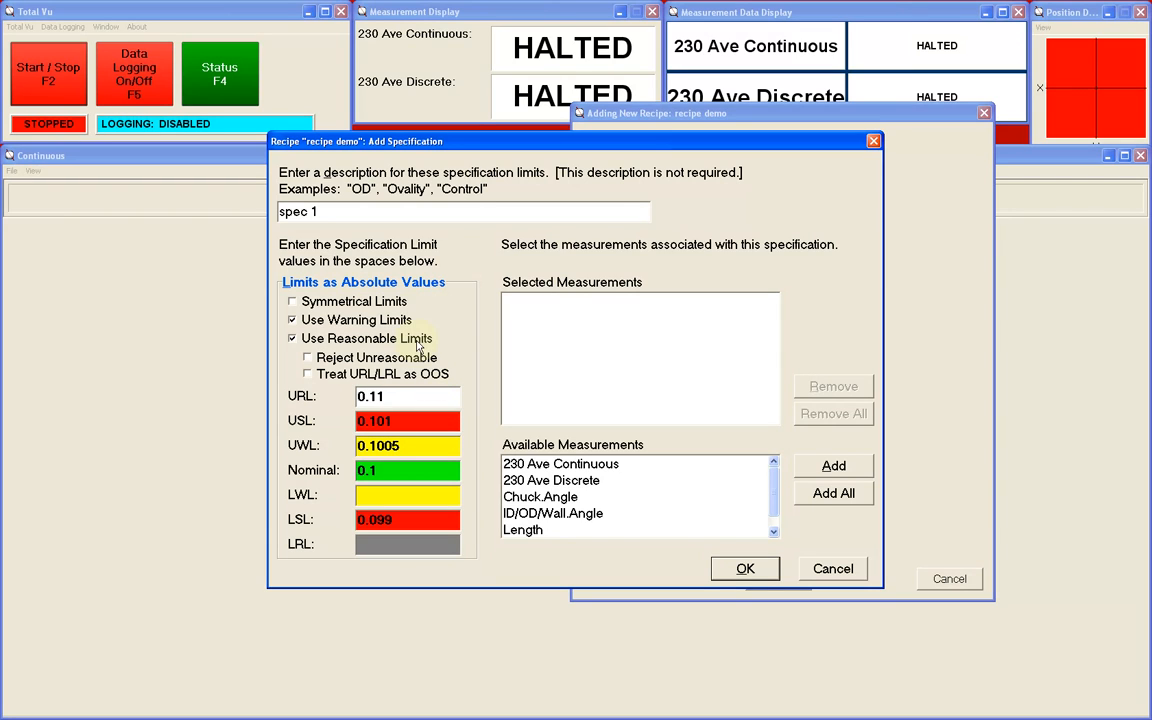
left_click(293, 303)
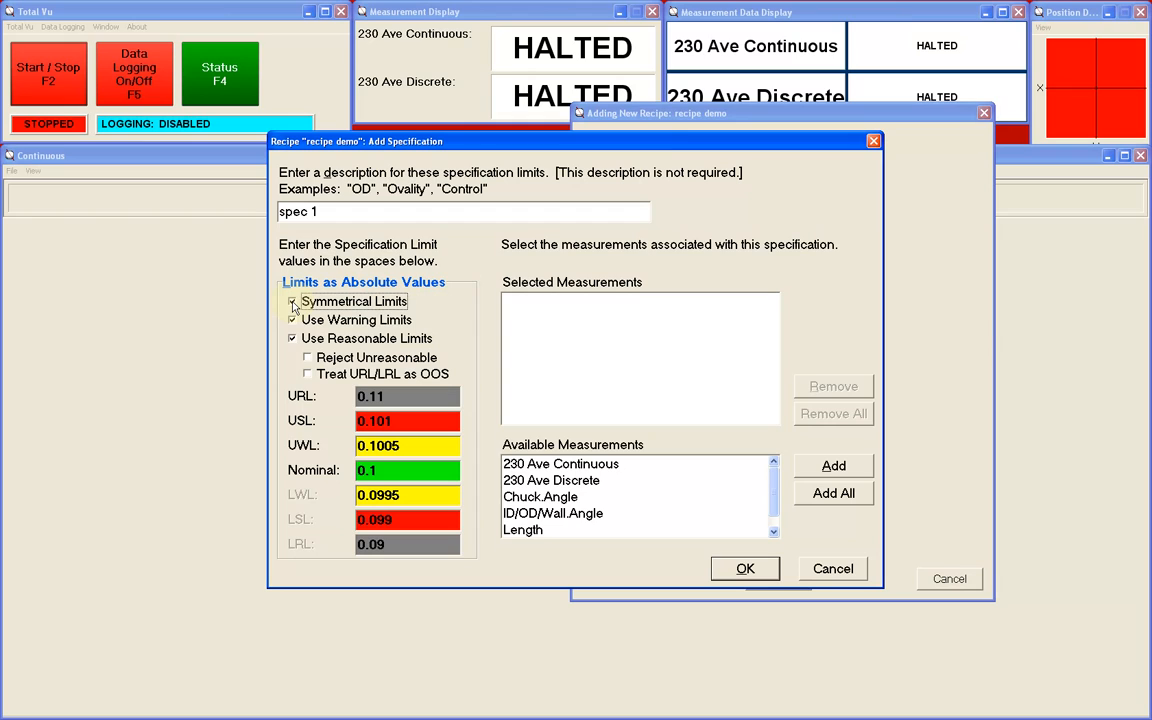
- Associate the 230 Ave Continuous measurement with the specification and save the specification to the recipe
left_click(619, 467)
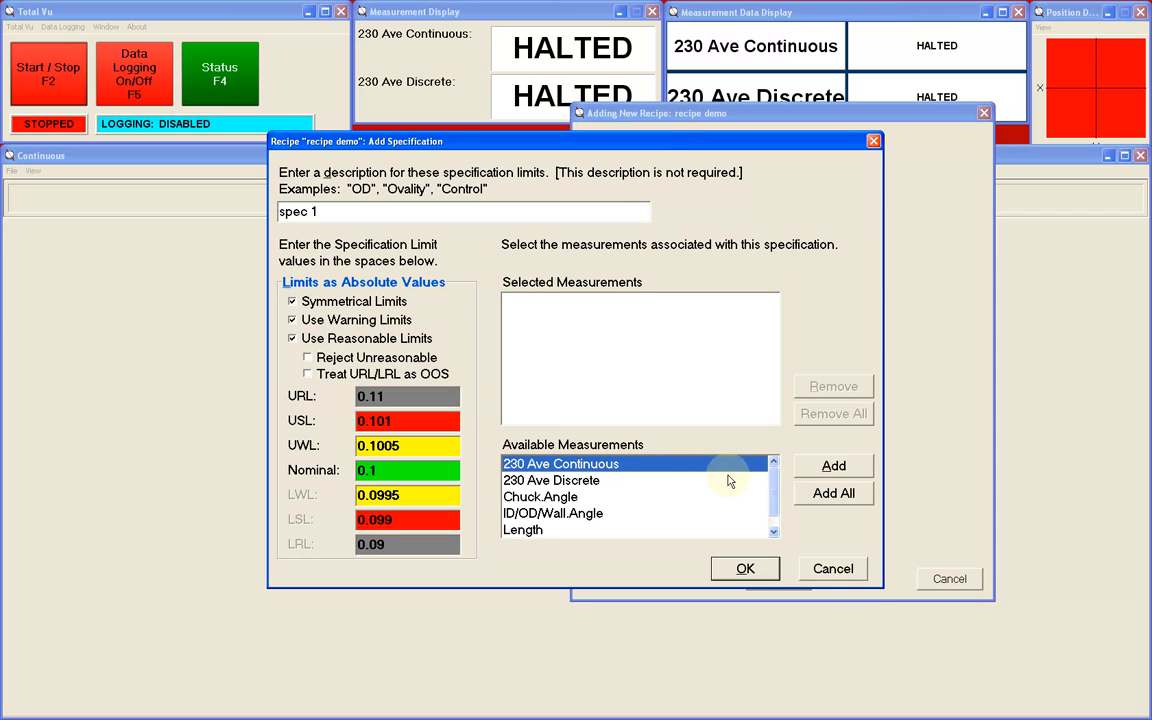
left_click(829, 467)
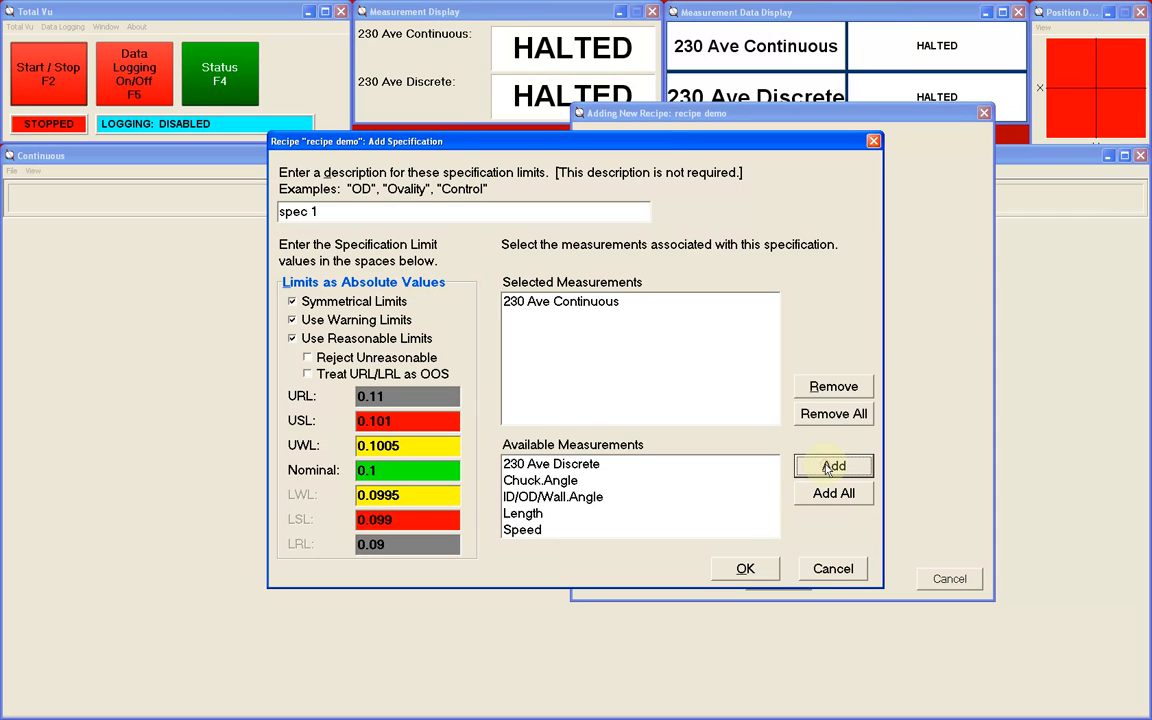
left_click(746, 568)
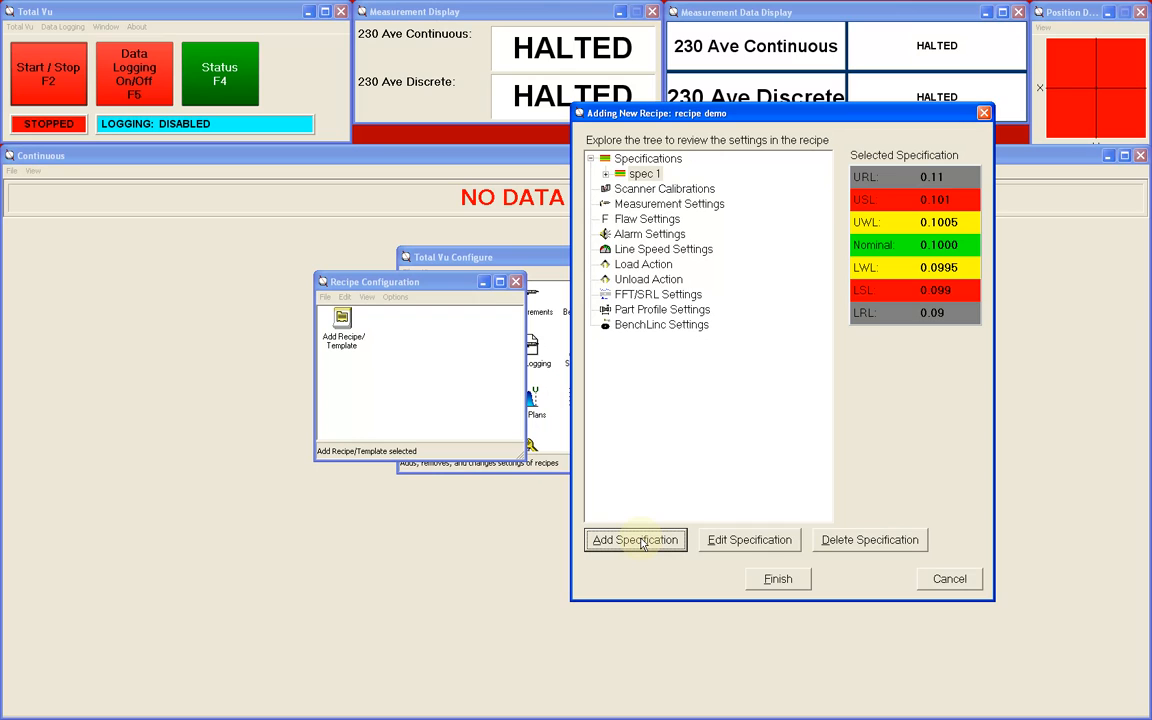
- Review the recipe's other settings categories in the tree, from Scanner Calibrations through BenchLinc Settings
left_click(690, 192)
left_click(681, 204)
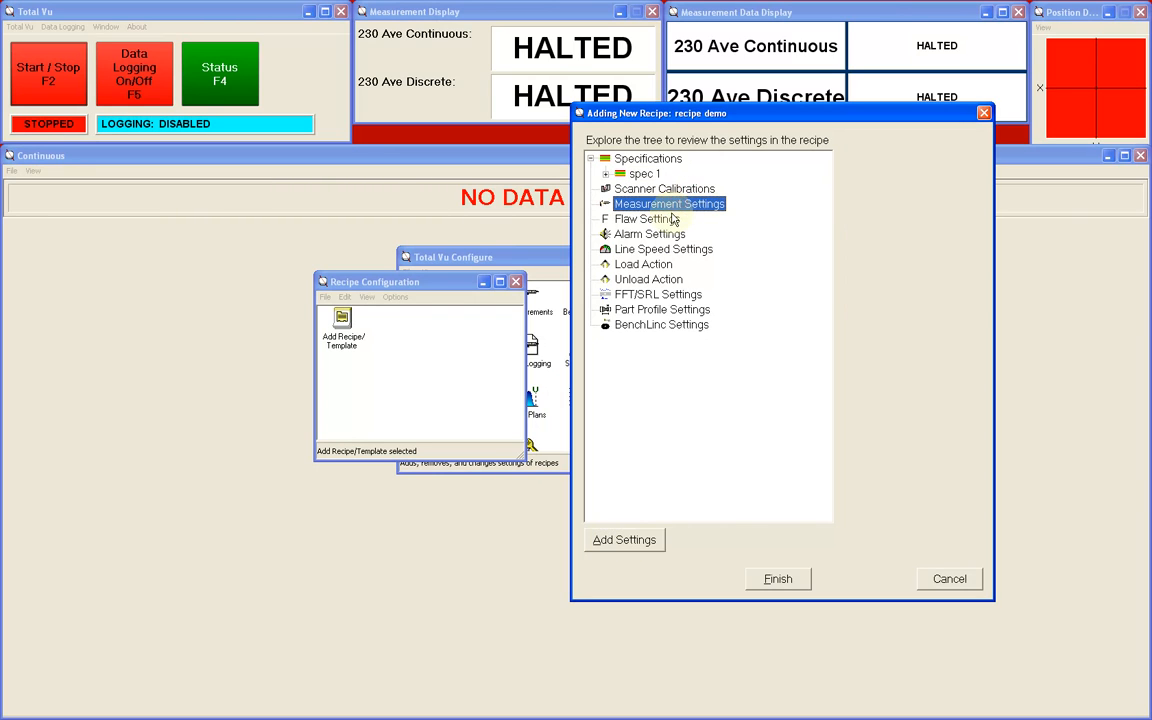
left_click(662, 219)
left_click(664, 235)
left_click(663, 249)
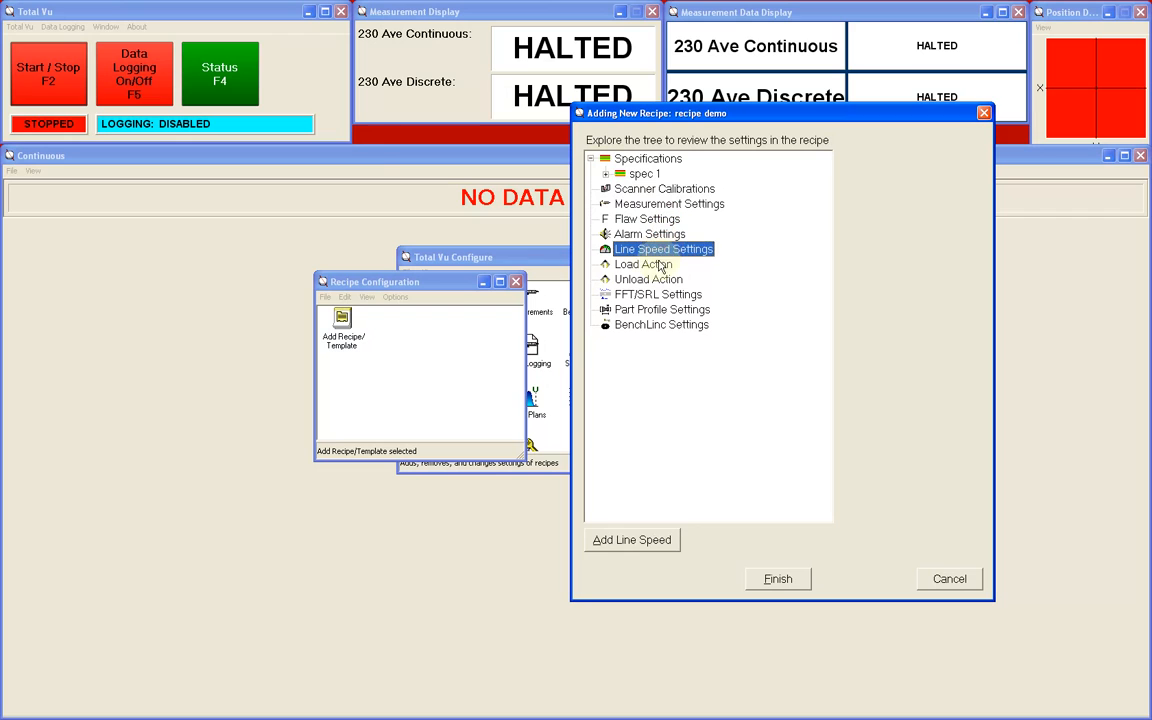
left_click(660, 265)
left_click(660, 280)
left_click(660, 294)
left_click(662, 309)
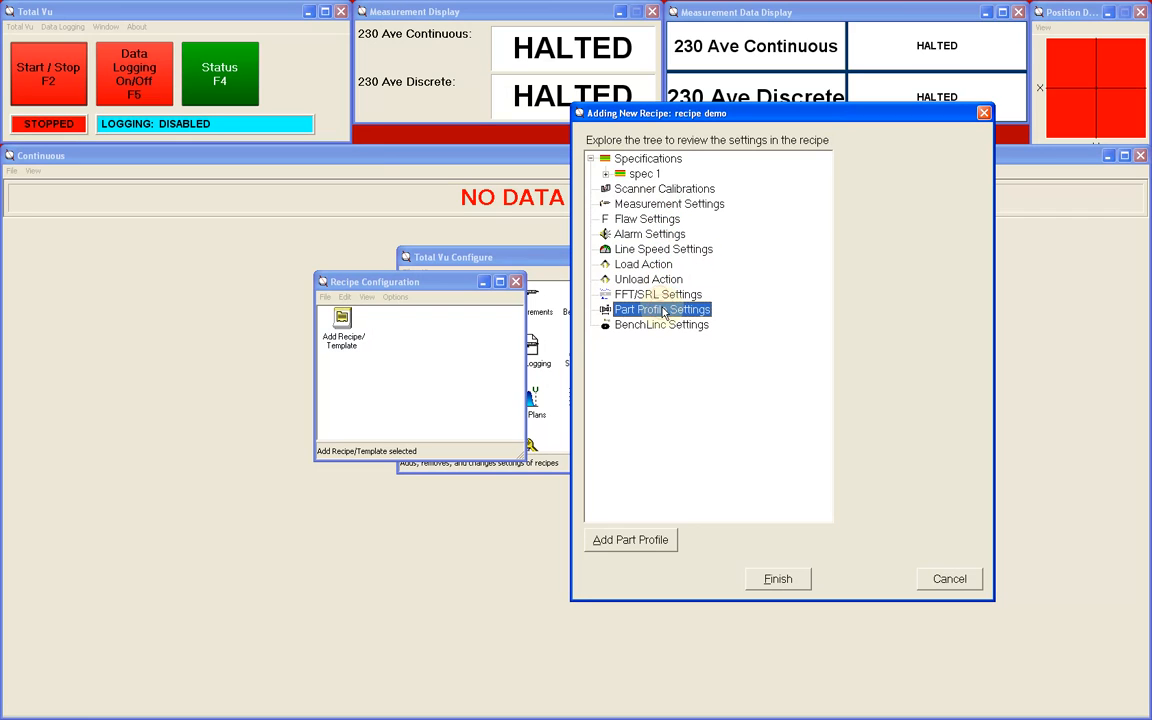
left_click(662, 325)
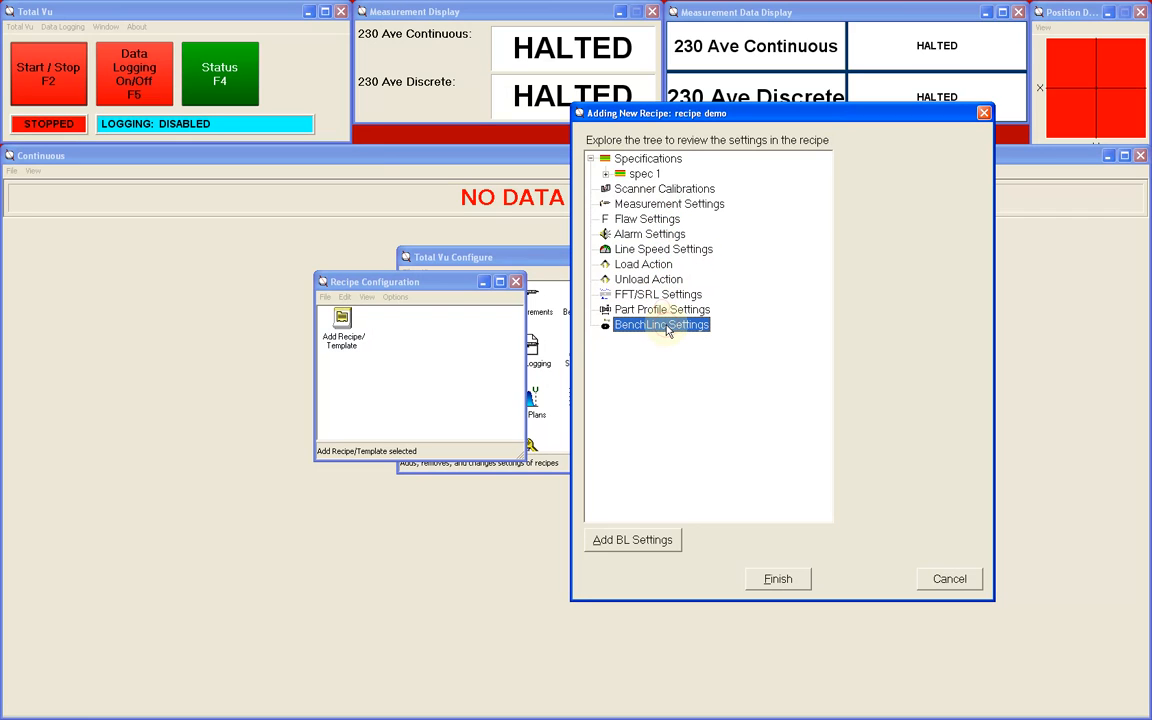
- Finish adding the recipe and close the recipe and Total Vu configuration windows
left_click(783, 580)
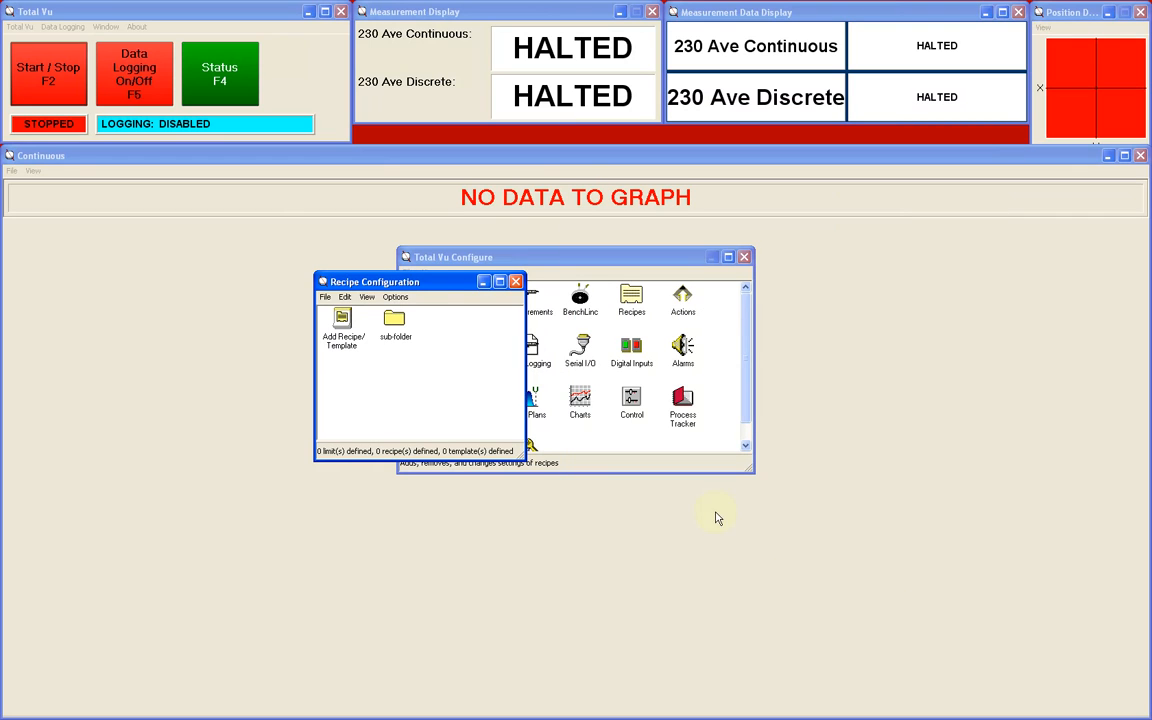
left_click(515, 281)
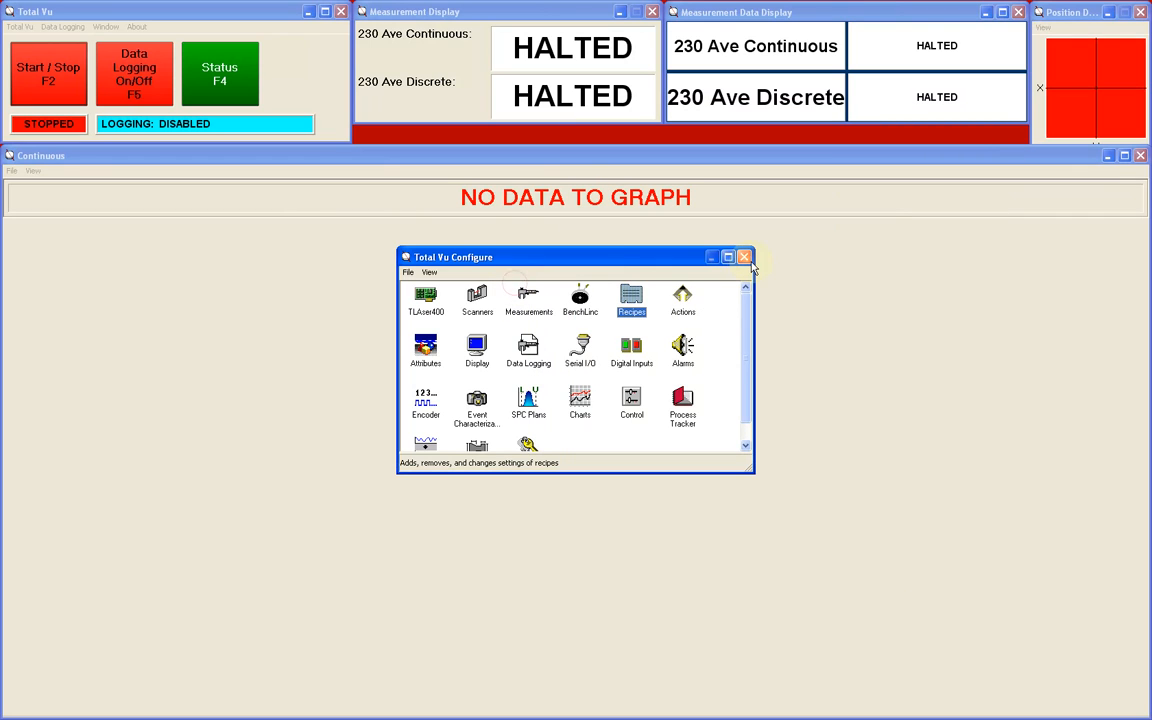
left_click(744, 257)
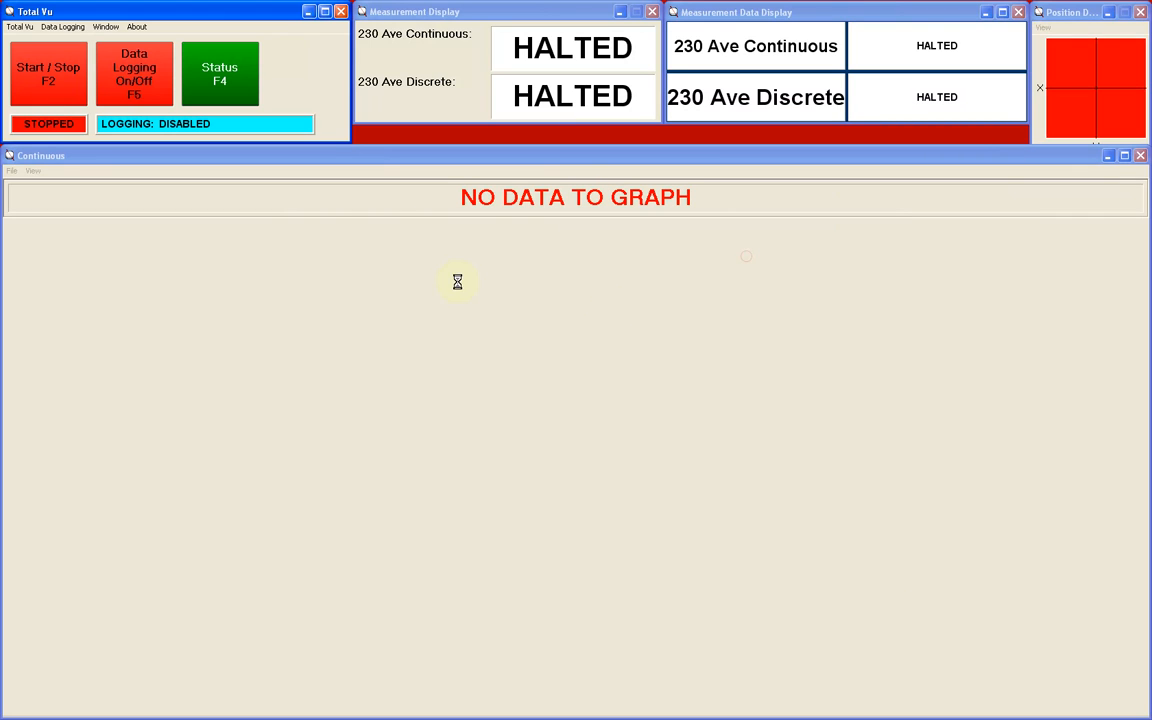
- Start the measurement system running and load "recipe demo" from the sub-folder
left_click(45, 79)
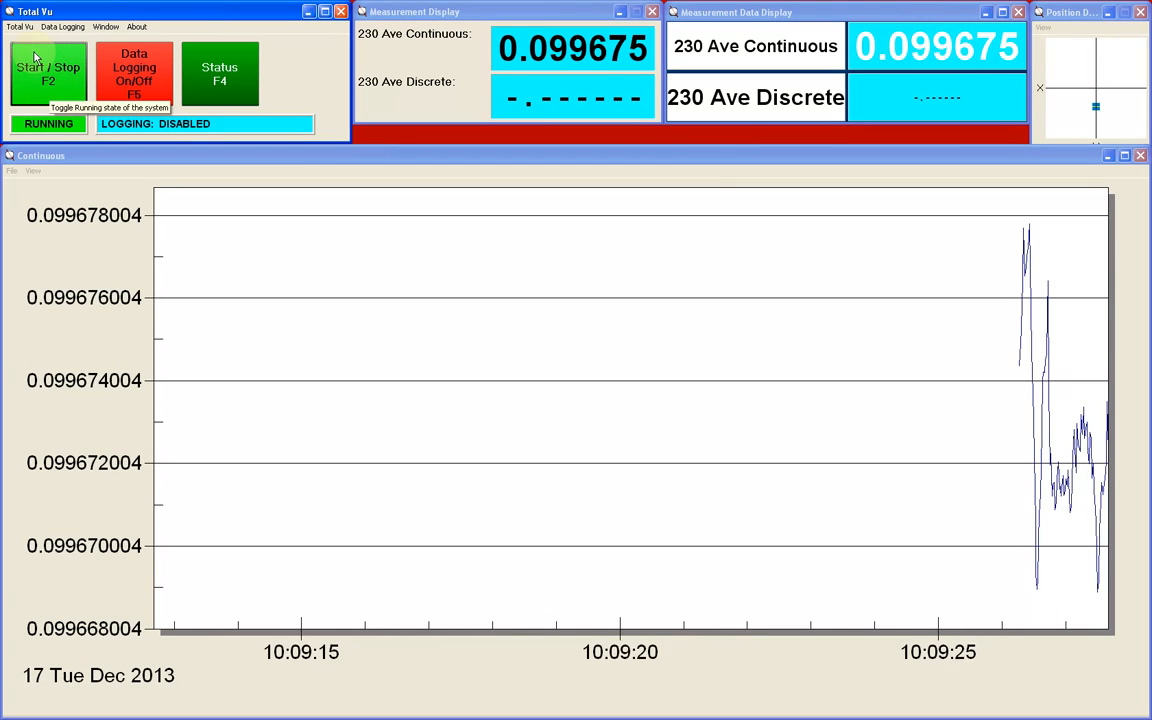
left_click(20, 27)
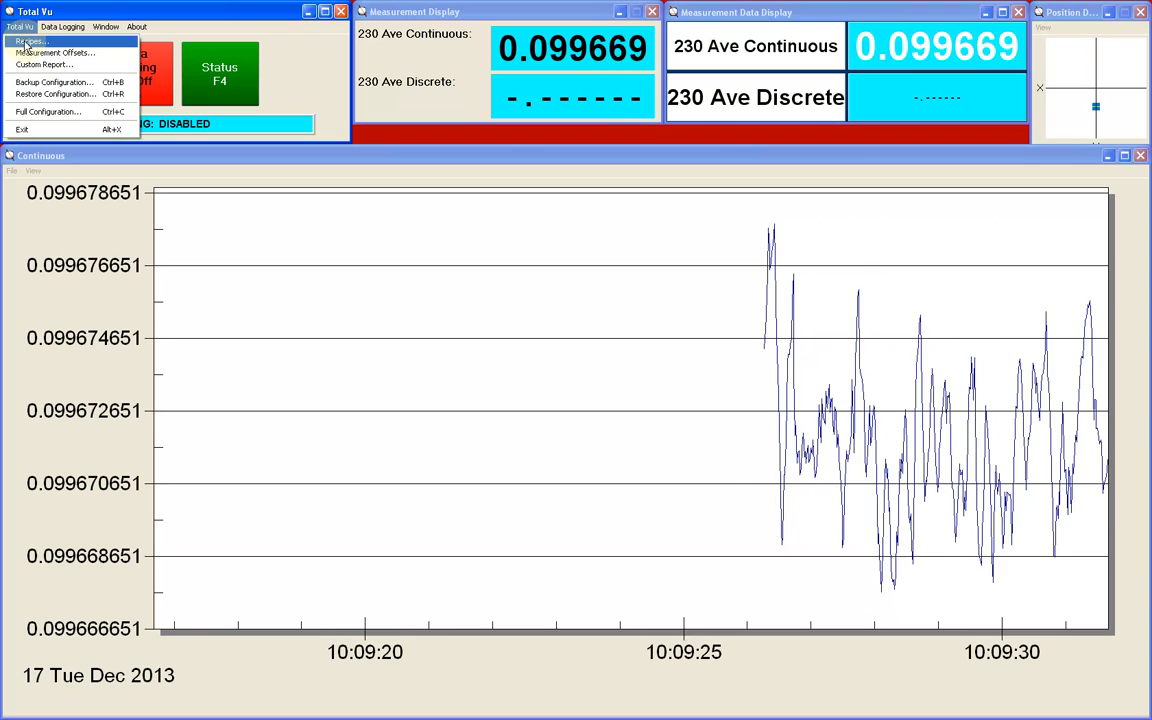
left_click(25, 42)
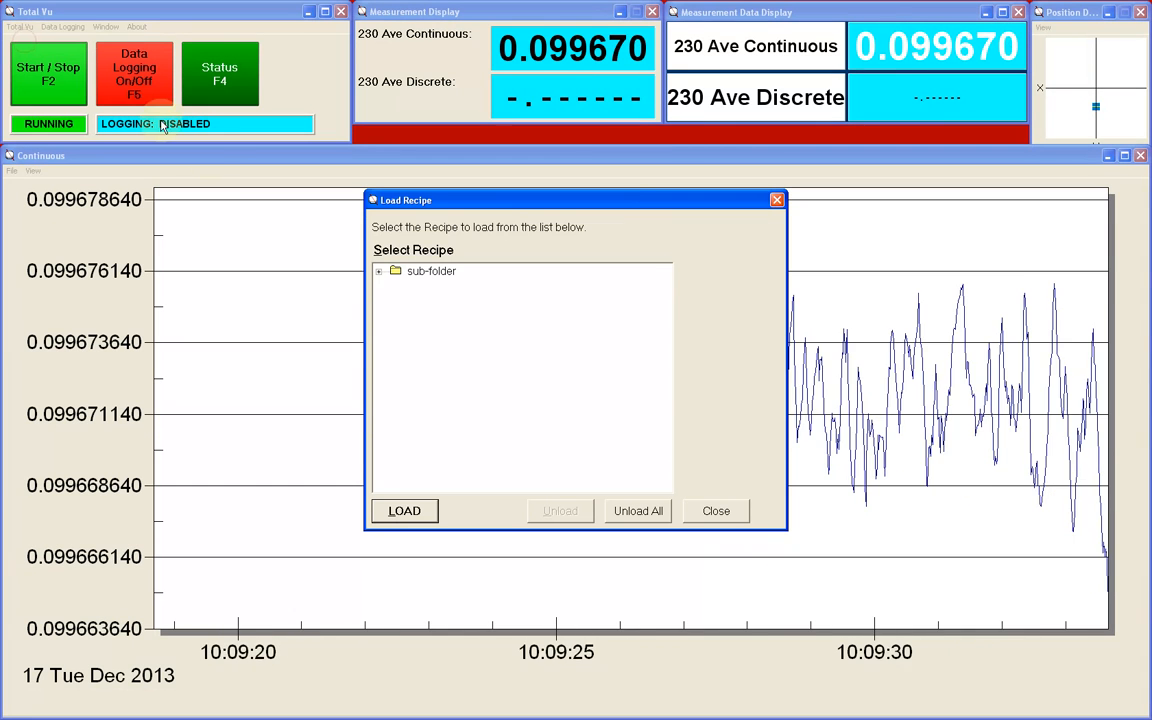
left_click(379, 273)
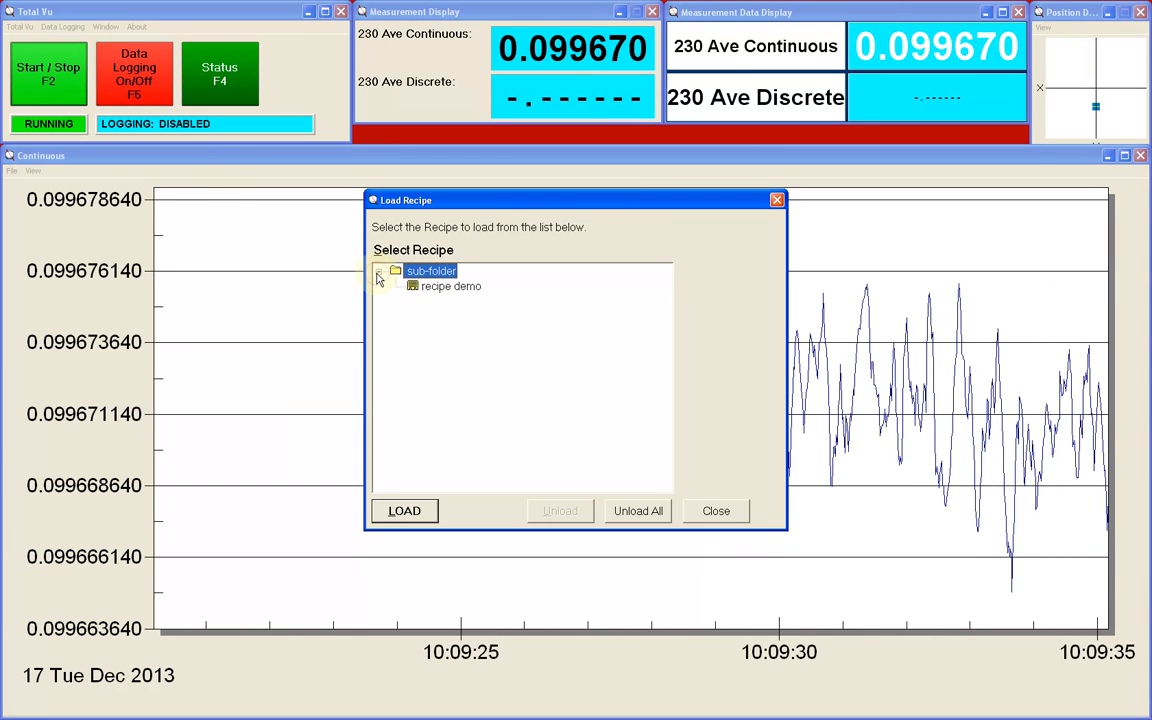
left_click(435, 288)
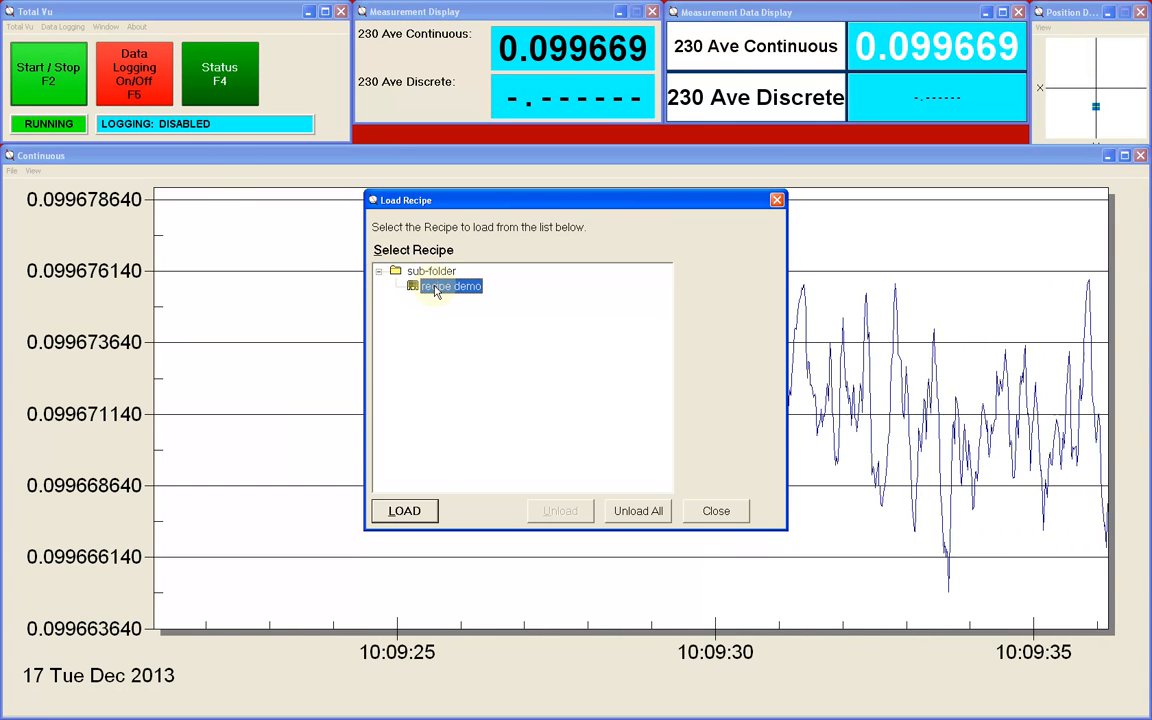
left_click(418, 511)
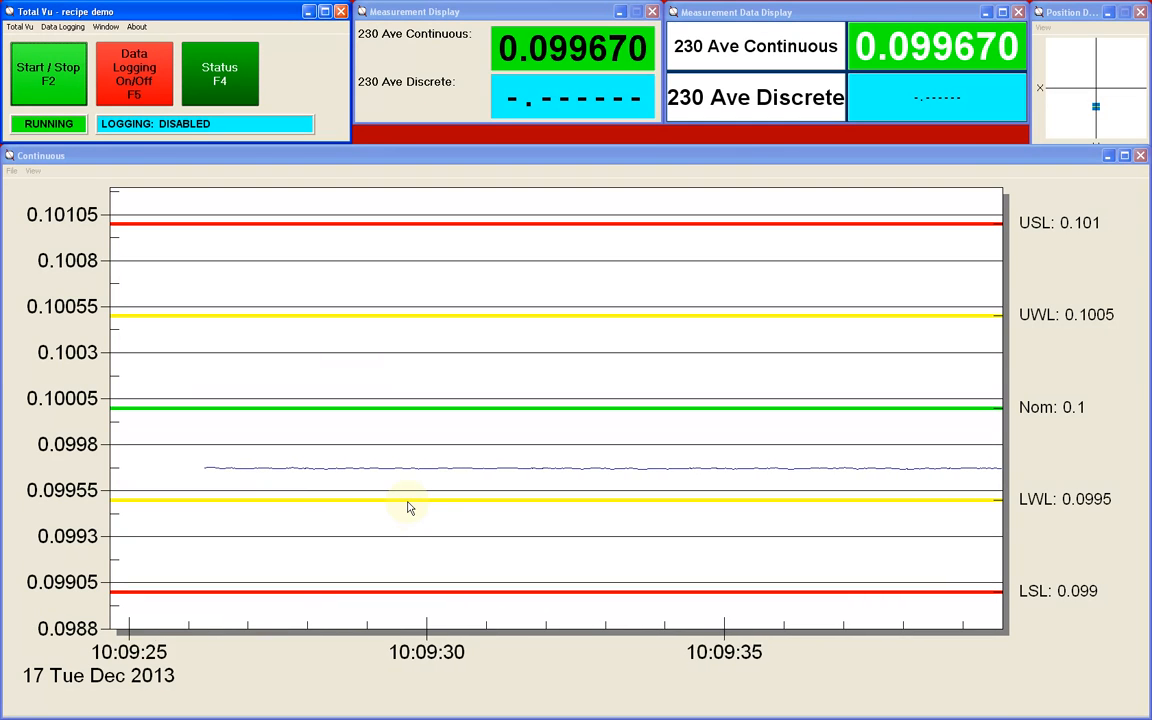